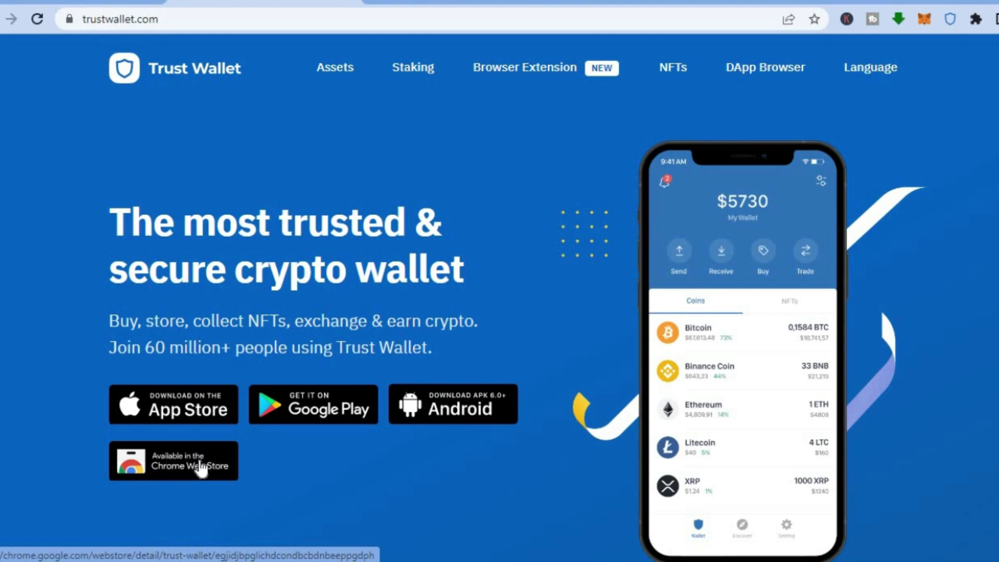
- Open the Trust Wallet extension's Chrome Web Store page, which shows it already installed
left_click(201, 465)
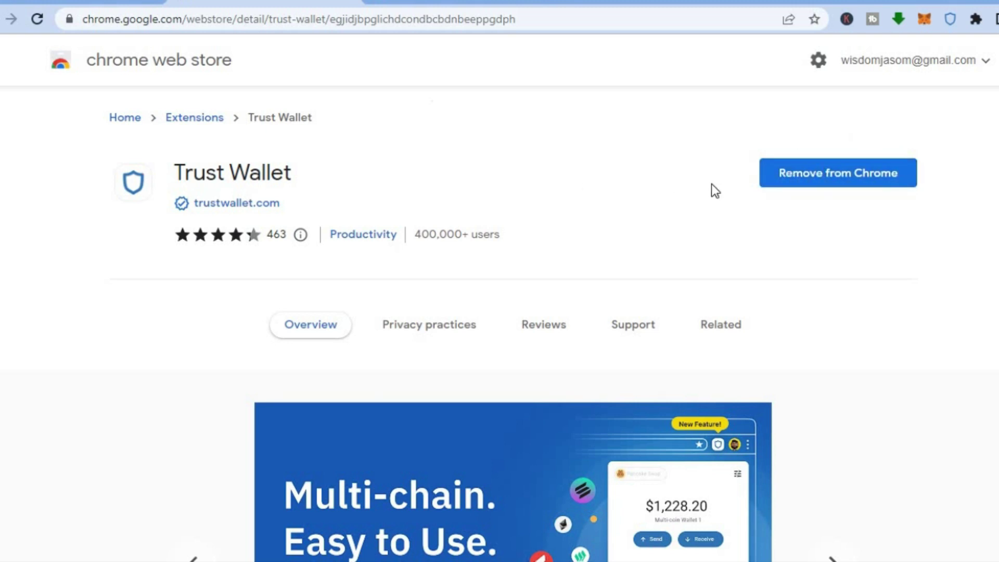
left_click(950, 20)
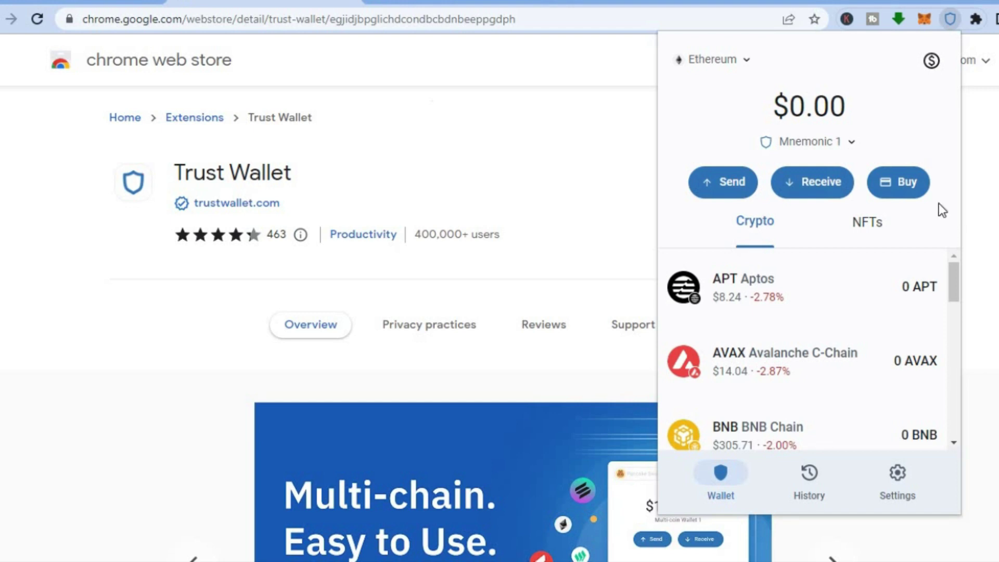
scroll(953, 270, "down", 5)
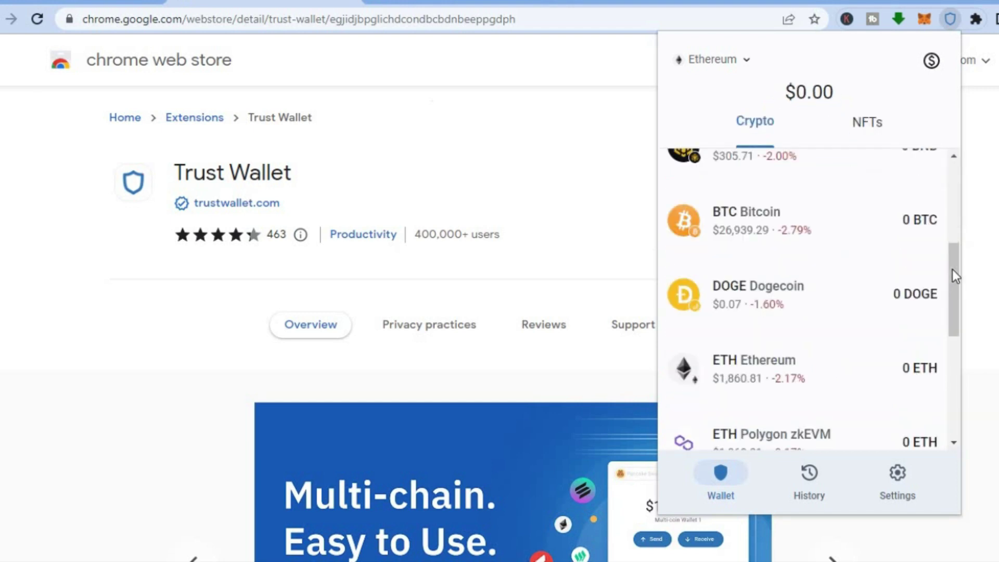
left_click_drag(952, 272, 952, 433)
scroll(958, 127, "up", 10)
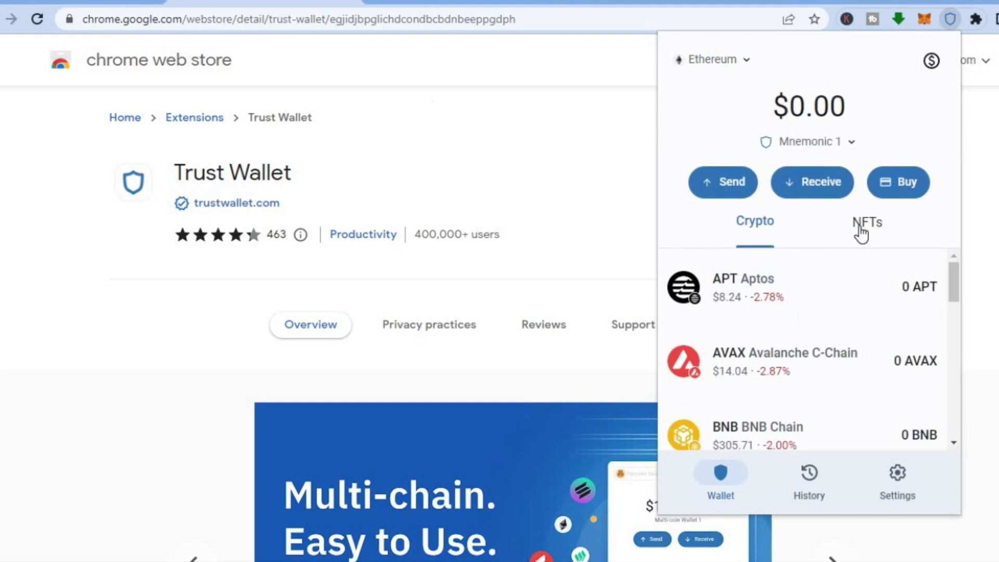
left_click(859, 228)
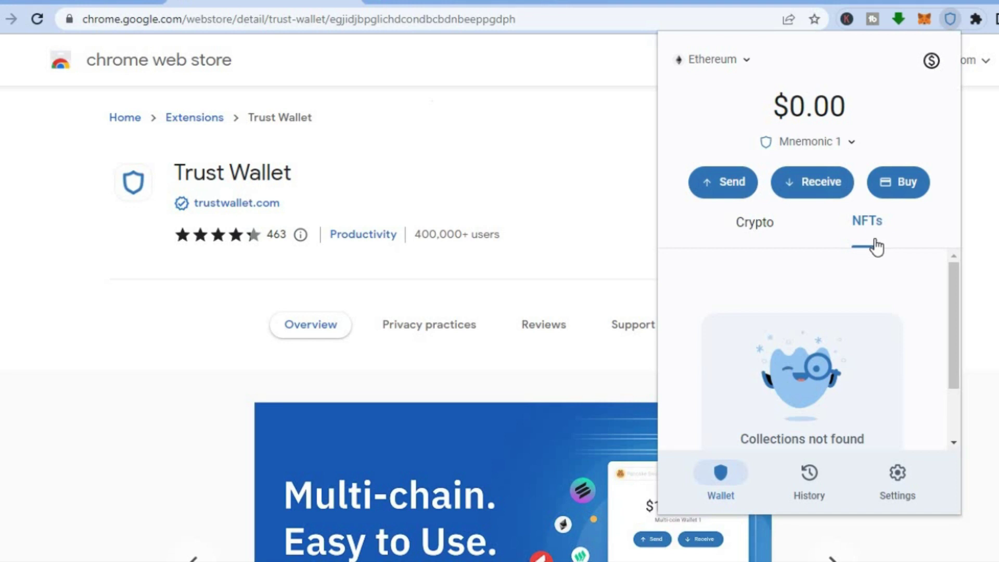
left_click(607, 159)
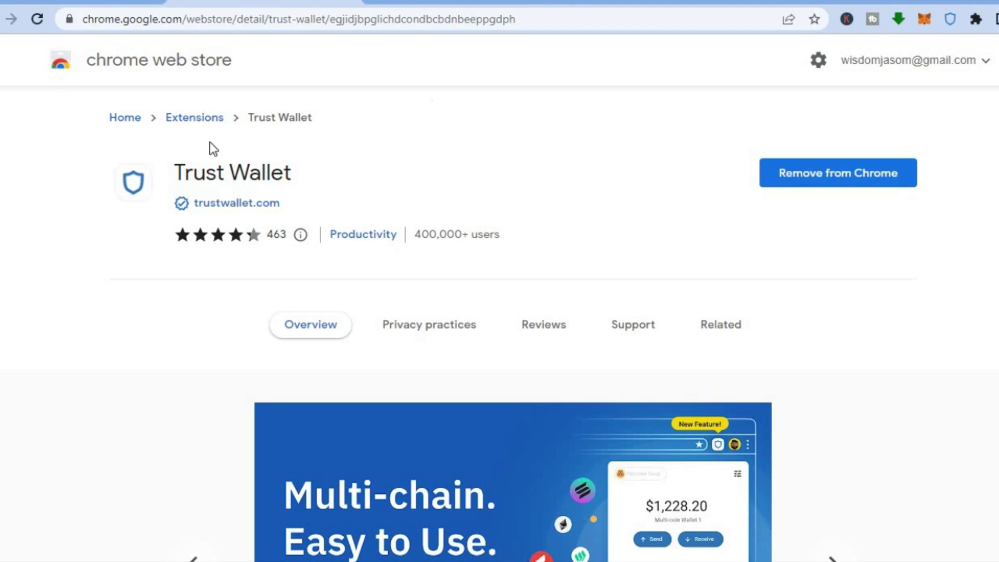
- Check the connected wallet's ETH balance on OpenSea, then open The Grapes collection
left_click(44, 1)
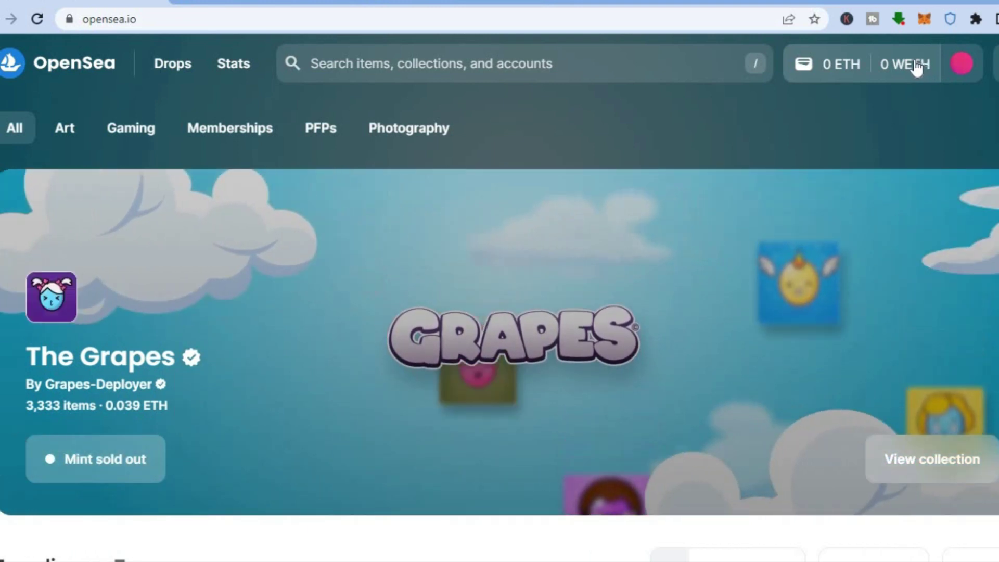
left_click(962, 65)
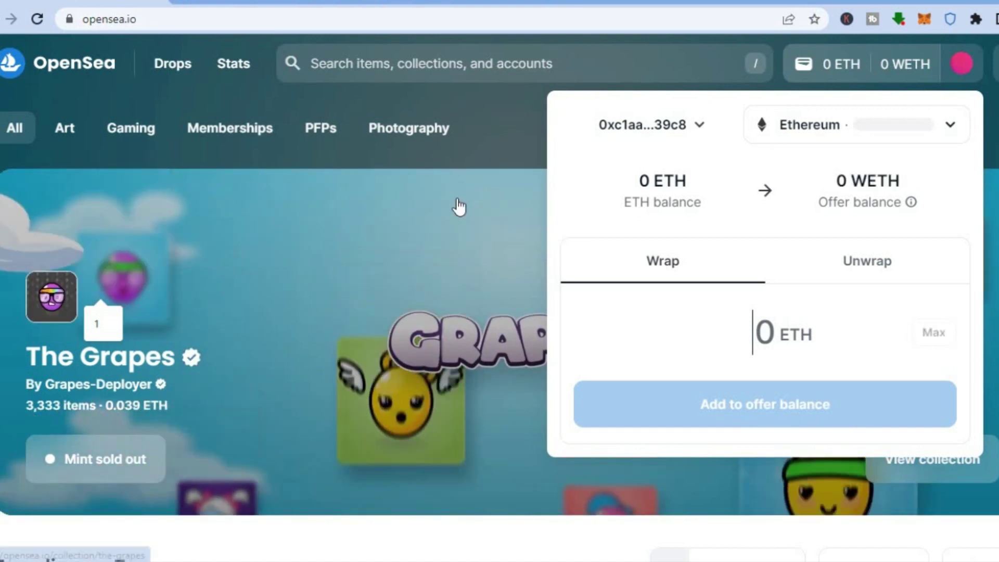
left_click(518, 120)
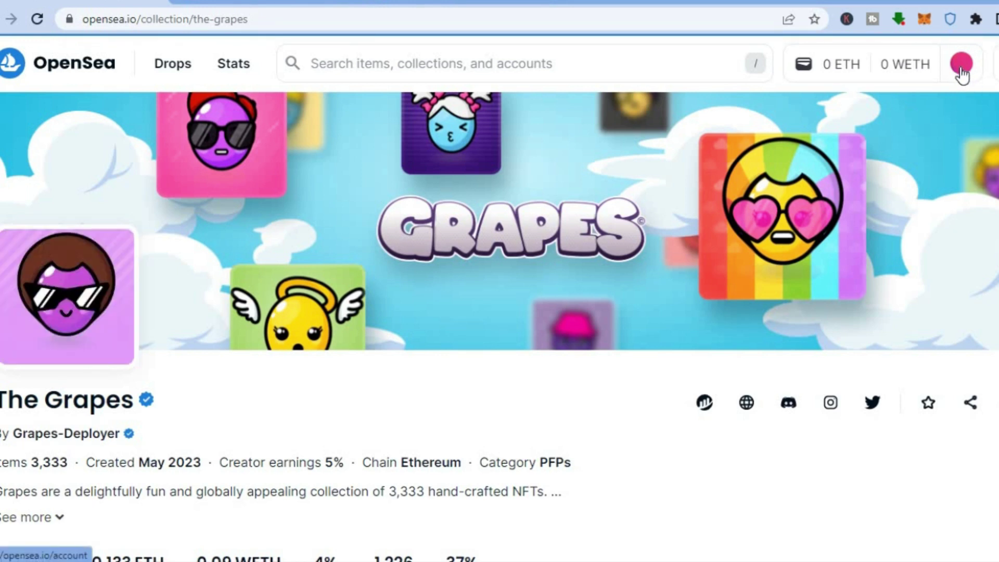
- Choose Create from the OpenSea account menu, then switch to the canva.com tab
mouse_move(962, 73)
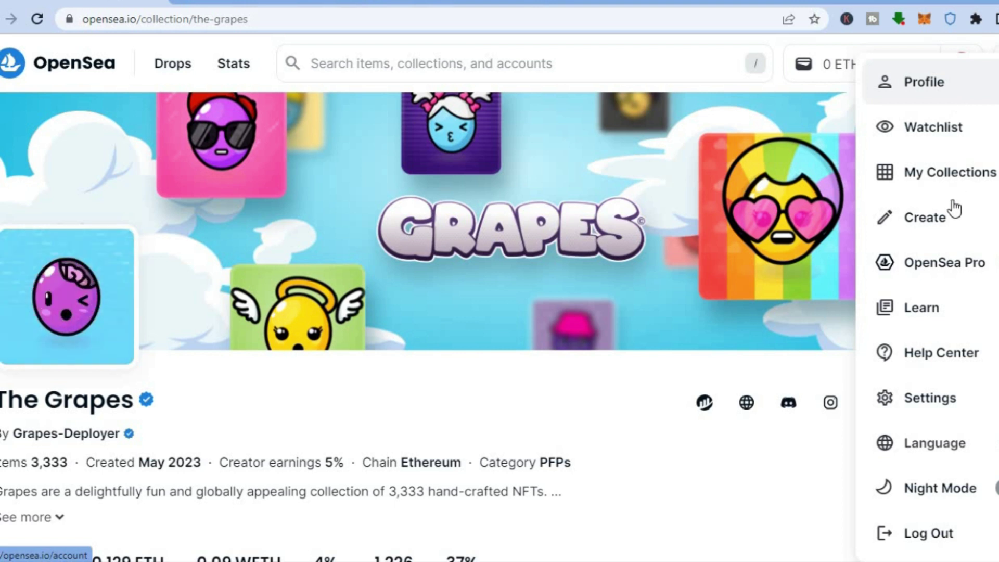
left_click(927, 218)
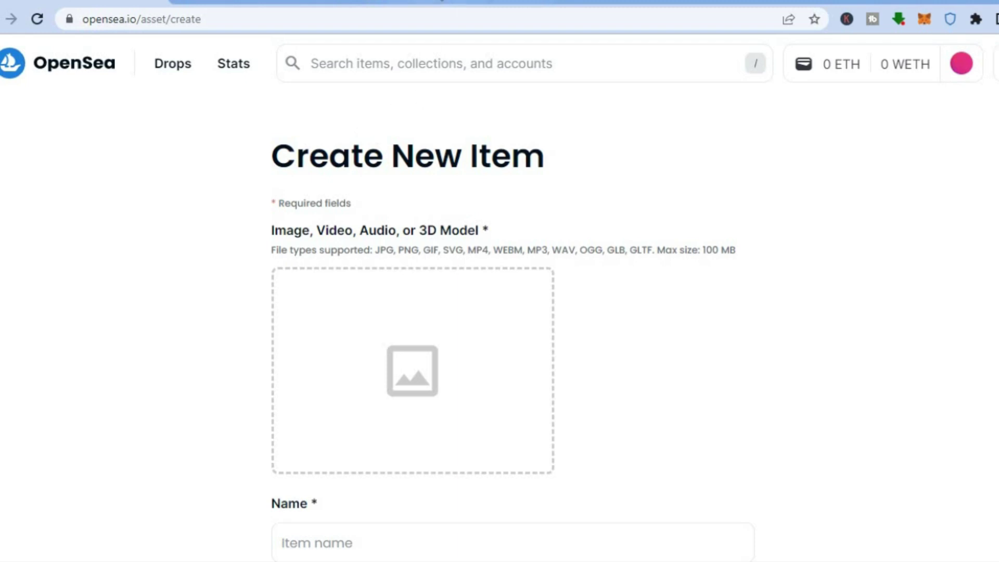
left_click(434, 2)
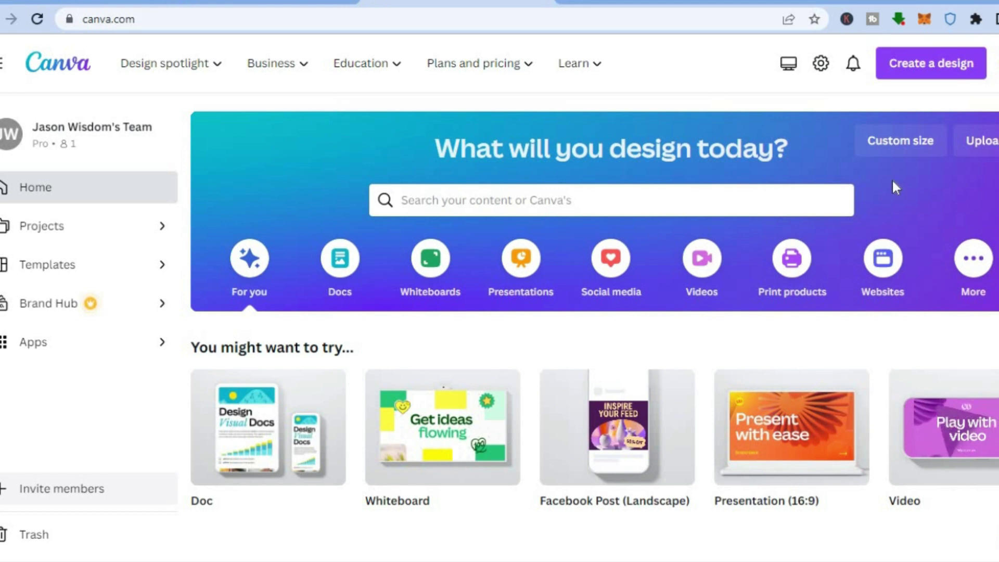
- Create a new Canva design from the recent 1000 × 1000 px custom size
left_click(906, 151)
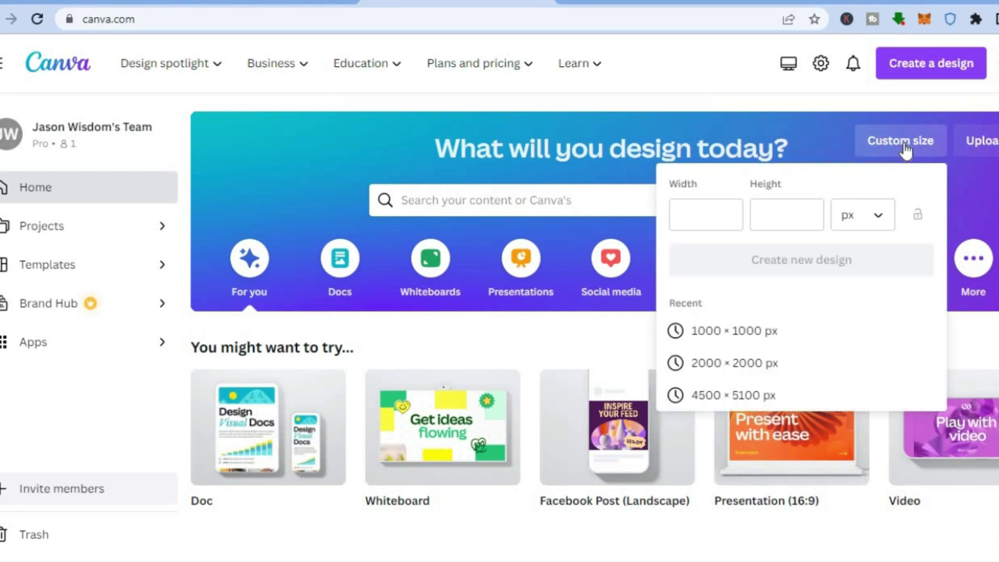
left_click(679, 217)
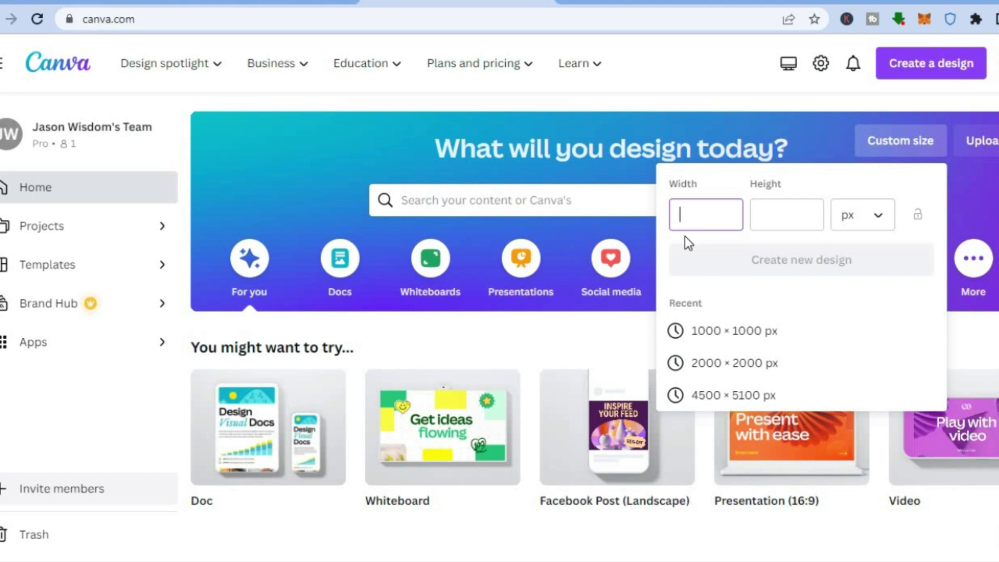
left_click(706, 330)
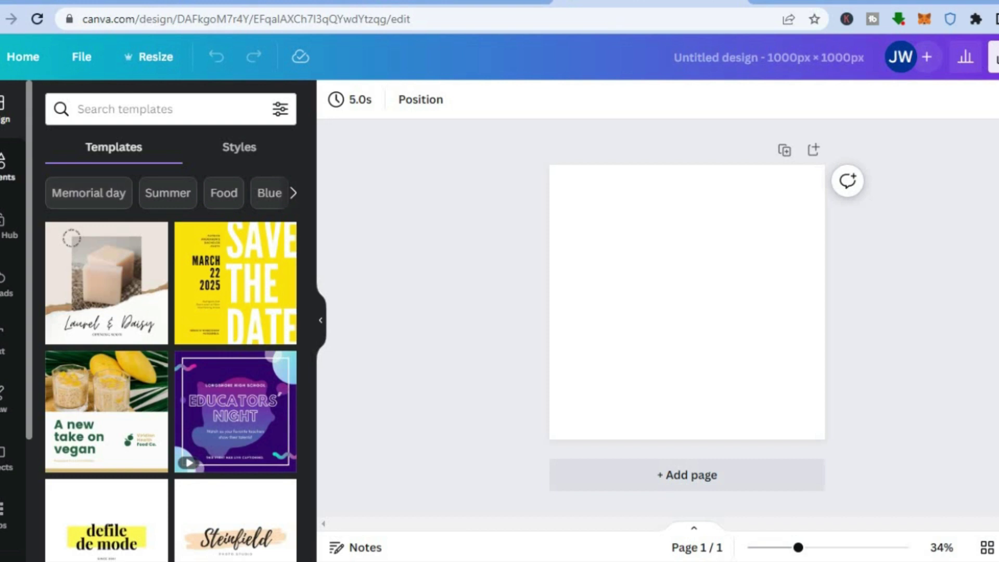
- Search Elements graphics for 'lion' and drag the smiling cartoon lion onto the page
left_click(7, 165)
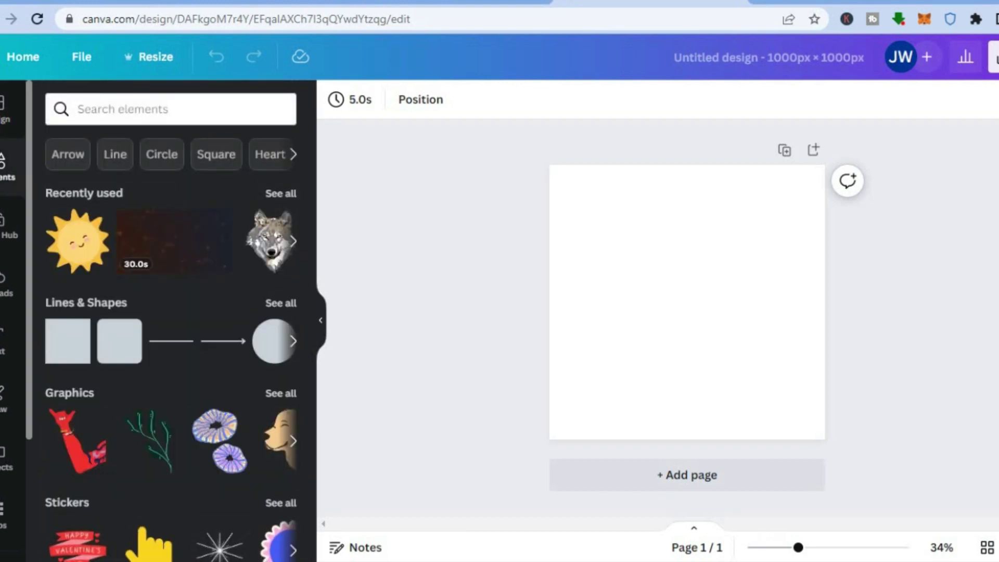
left_click(102, 103)
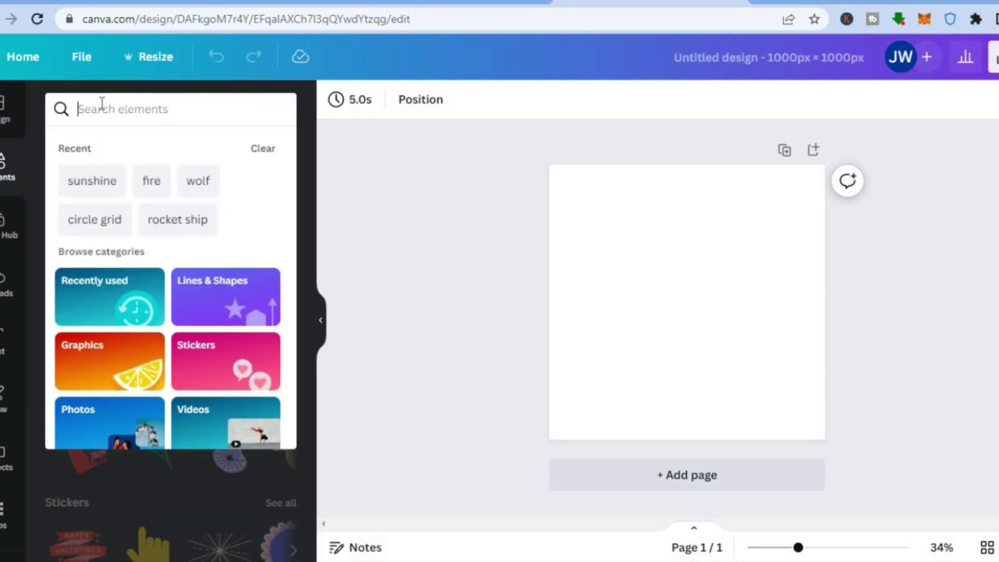
type("lio")
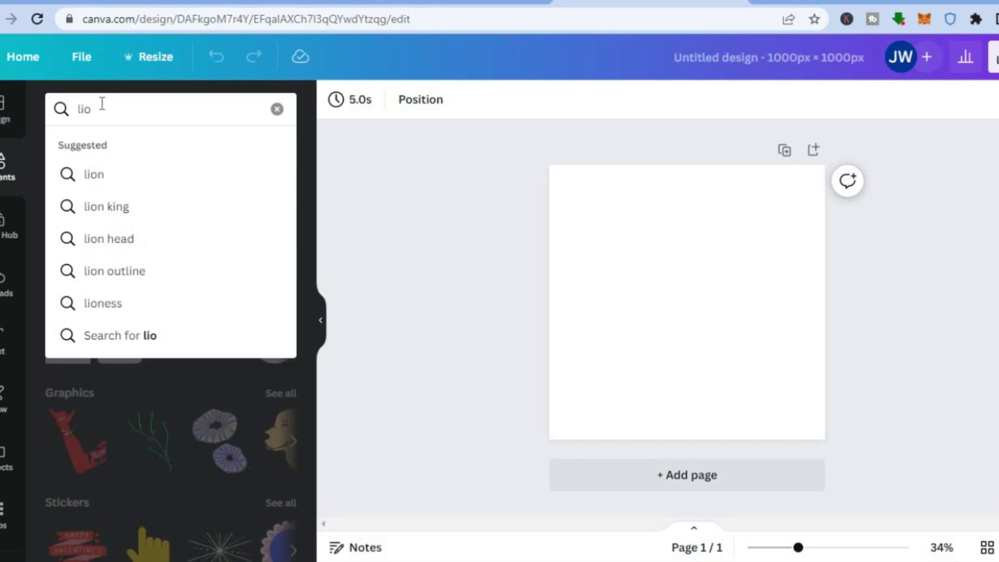
left_click(97, 168)
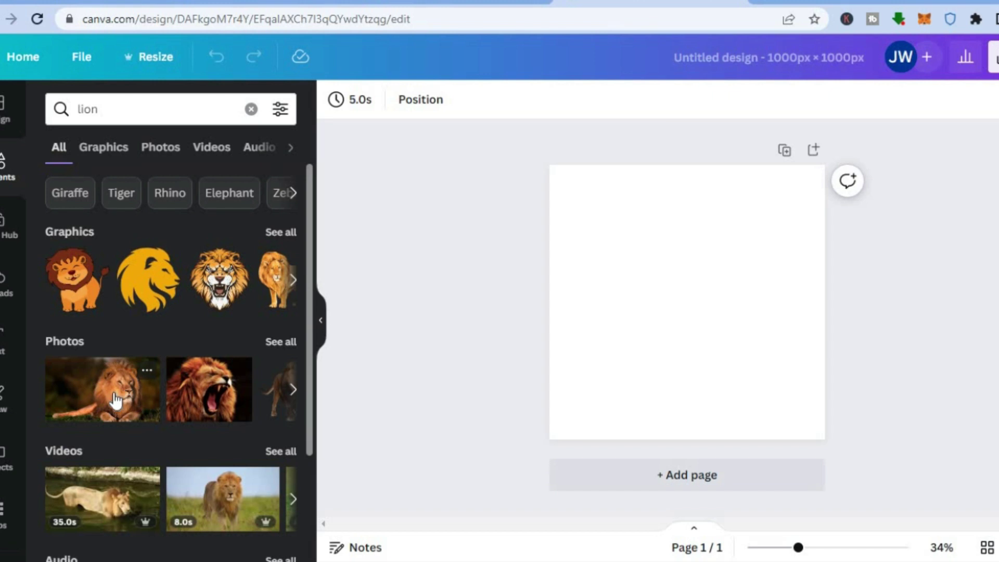
left_click(280, 233)
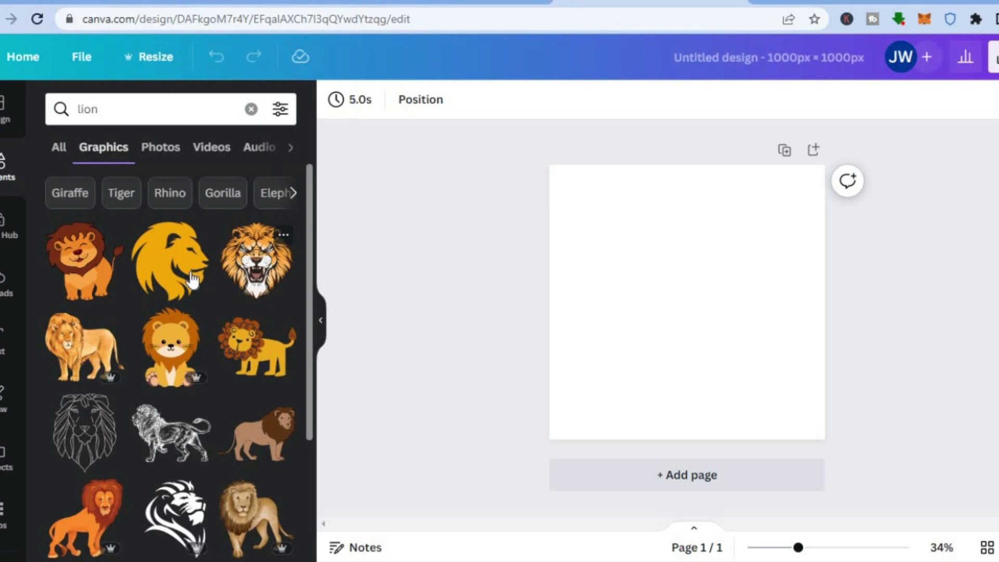
left_click_drag(88, 279, 657, 272)
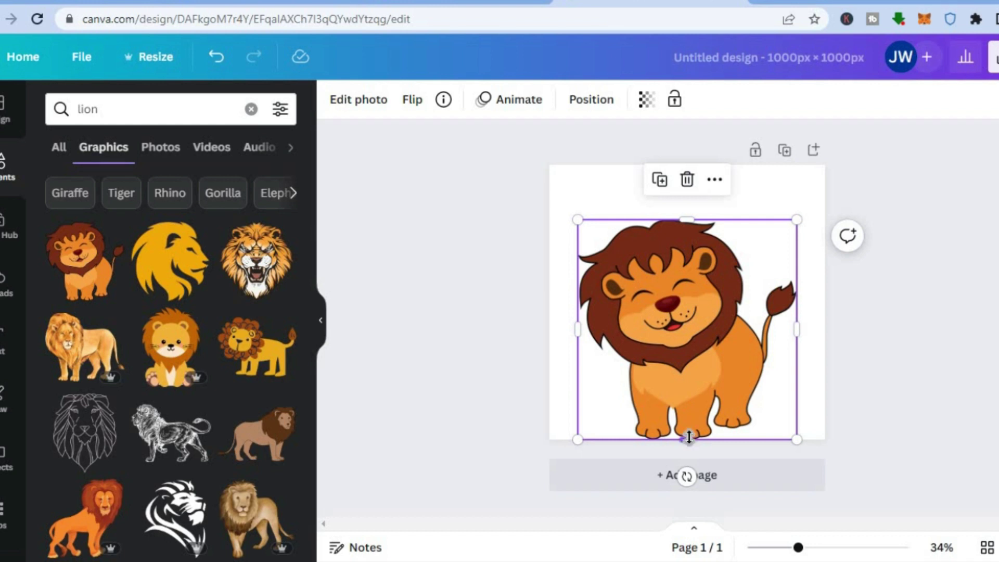
- Stretch the lion's bottom, left and top edges to about 841 × 885
left_click_drag(685, 433, 686, 440)
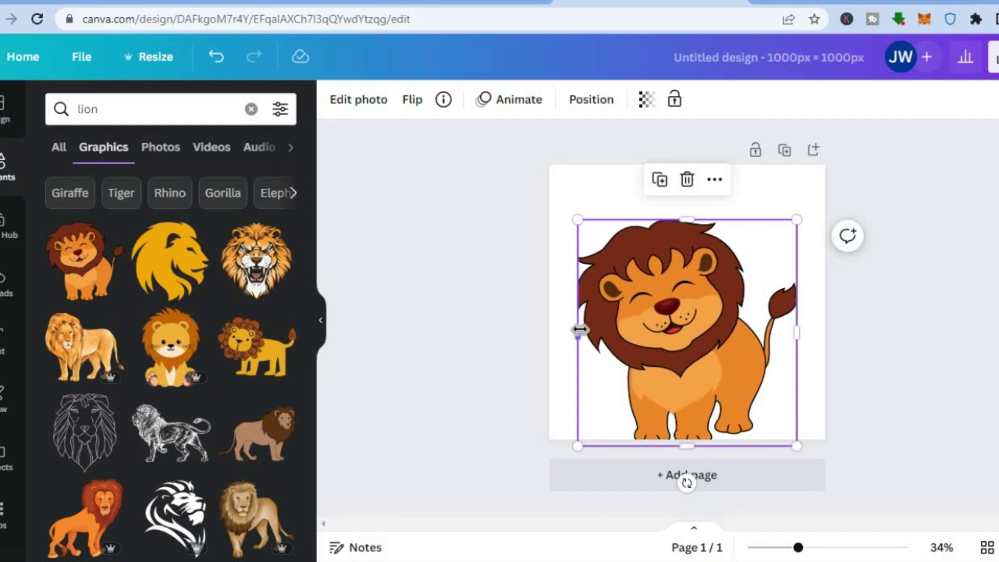
left_click_drag(577, 330, 567, 329)
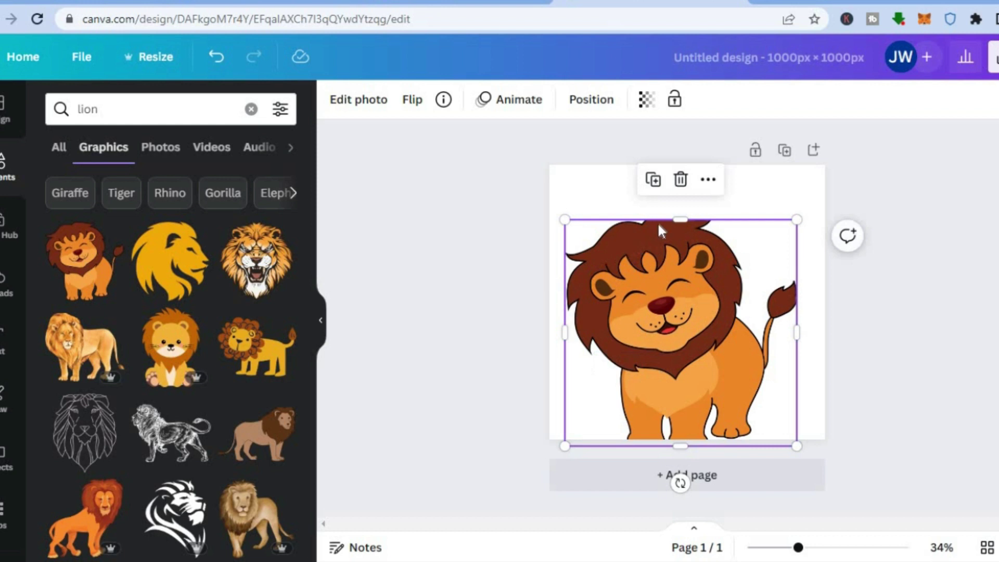
left_click_drag(681, 219, 682, 202)
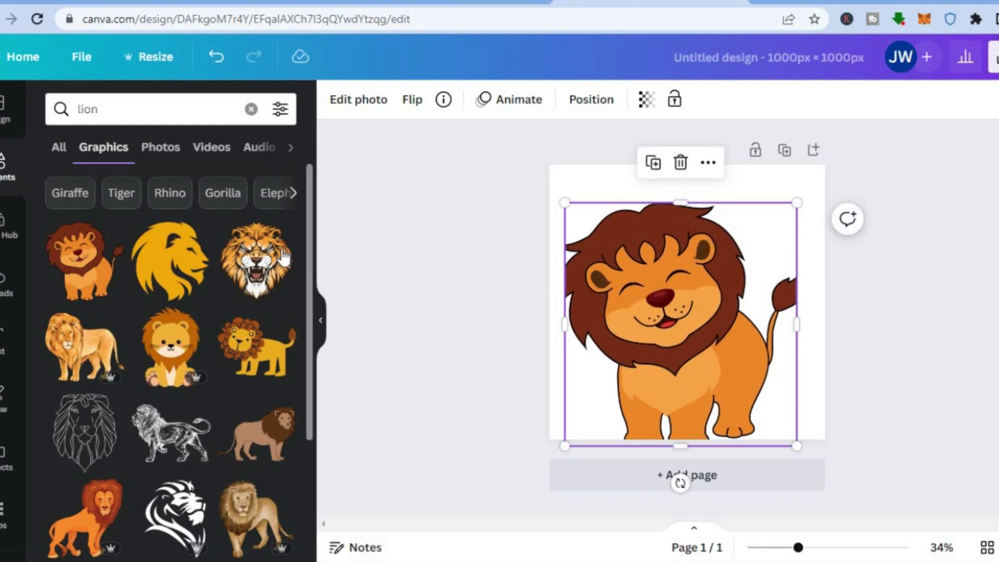
left_click(3, 338)
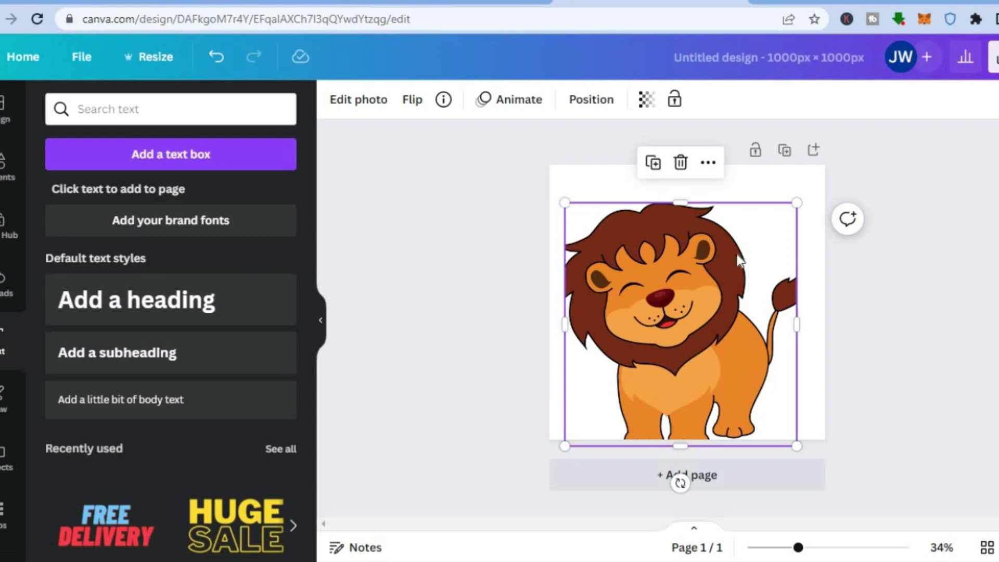
- Make the page background yellow
left_click(772, 183)
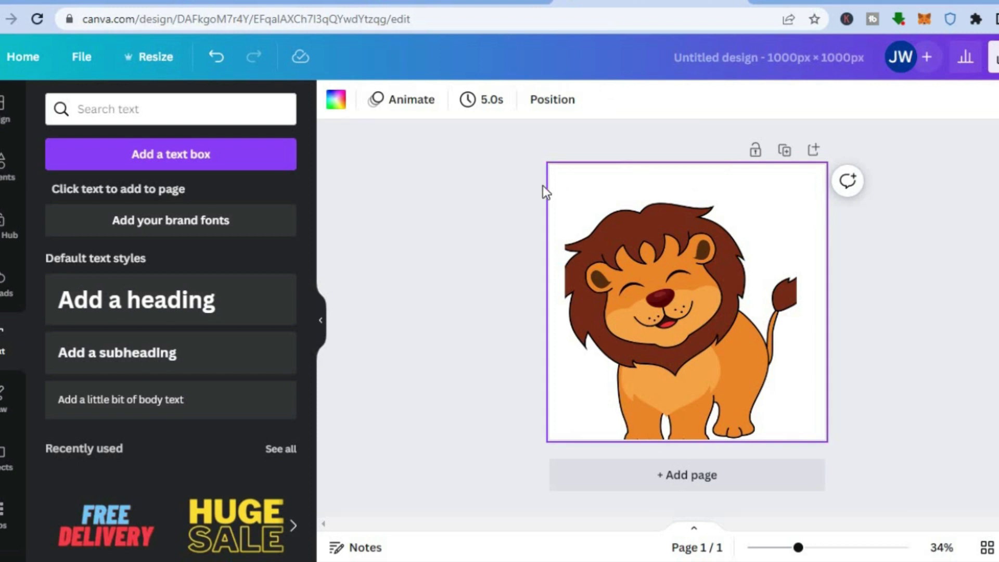
left_click(335, 100)
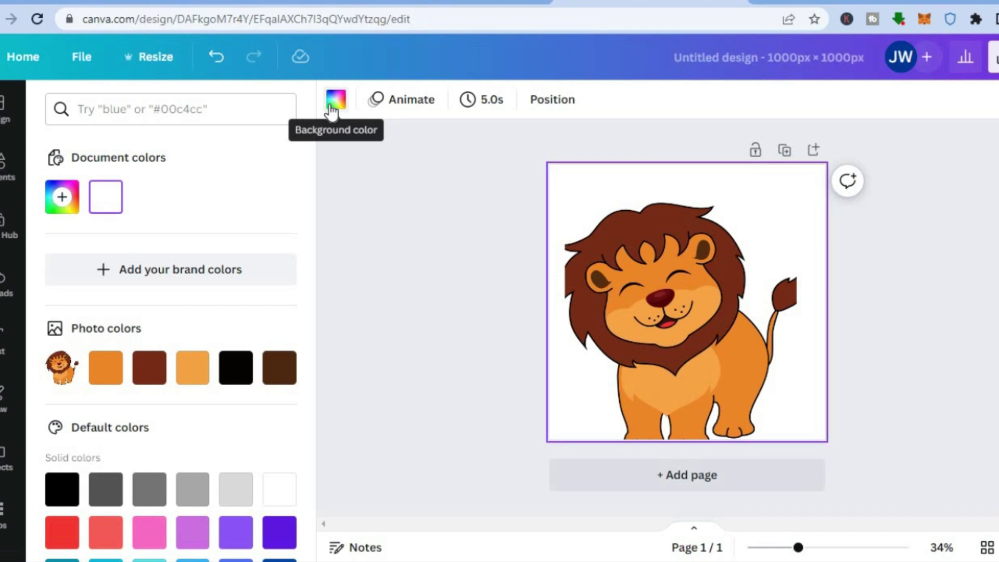
left_click_drag(310, 287, 307, 438)
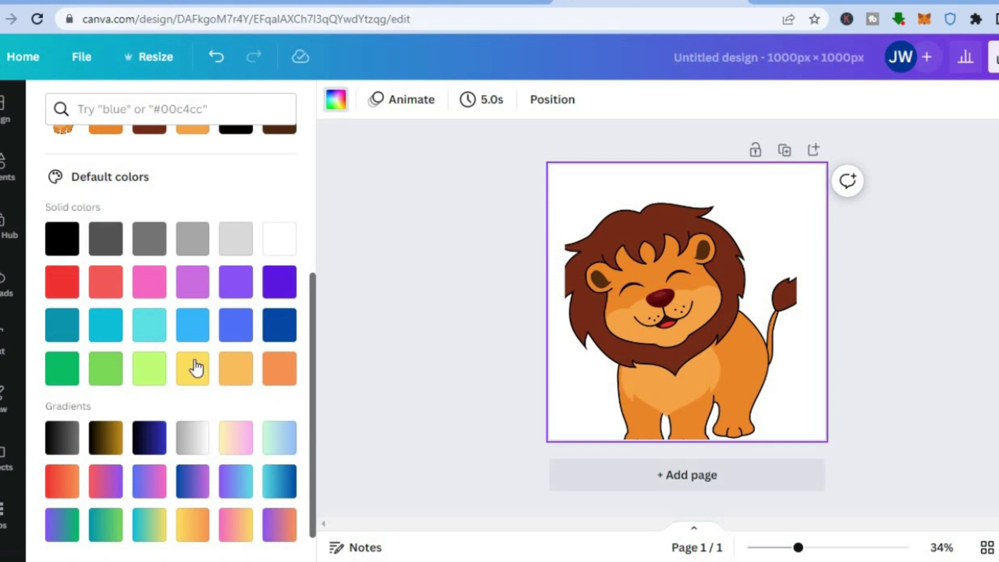
left_click(193, 369)
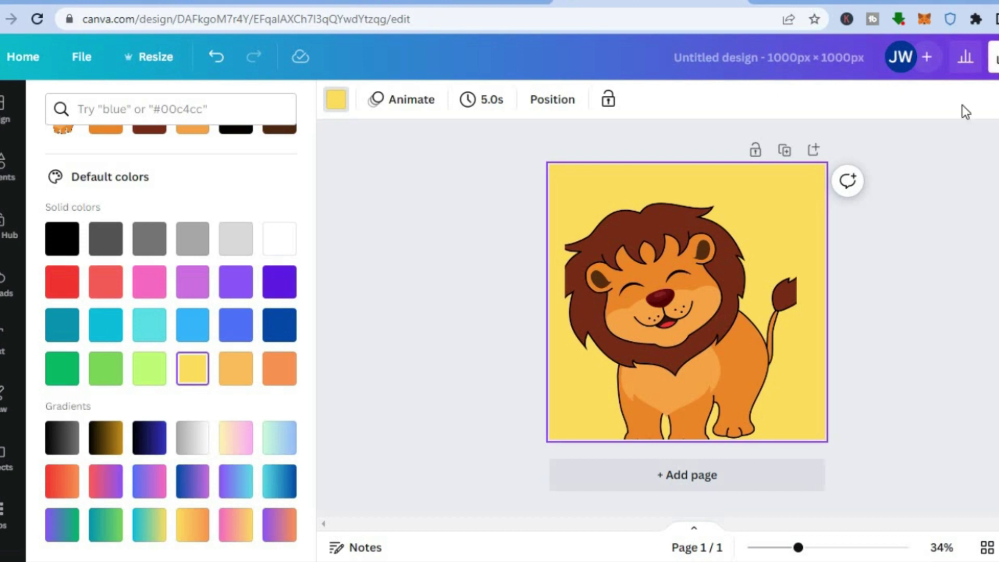
- Apply the Wipe photo animation to the lion so it plays on enter
left_click(677, 304)
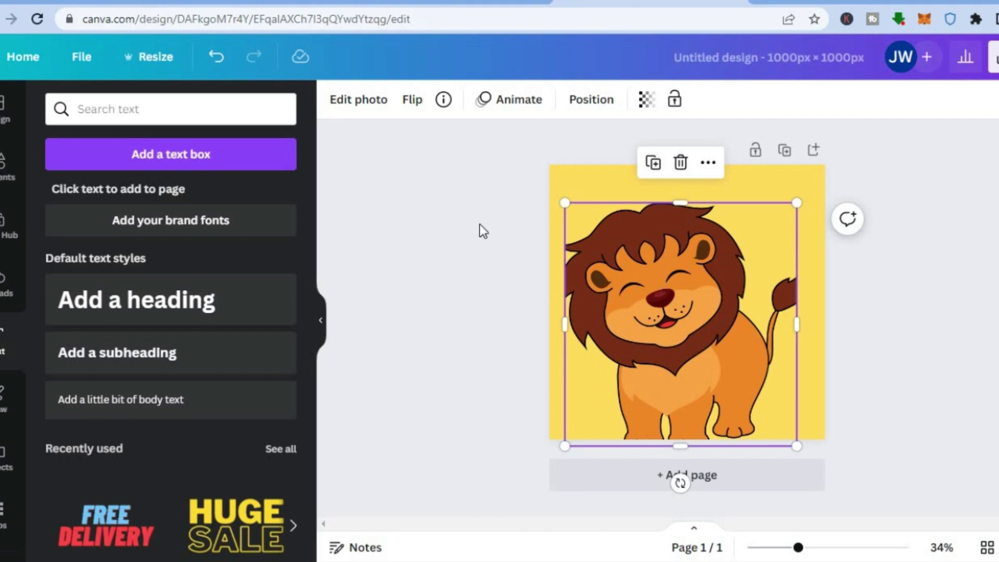
left_click(500, 104)
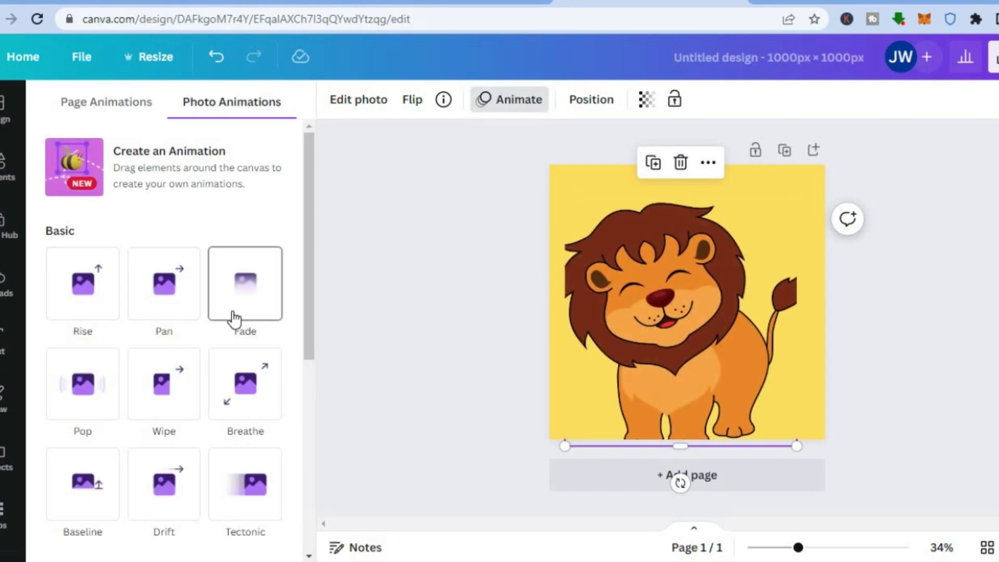
left_click(169, 401)
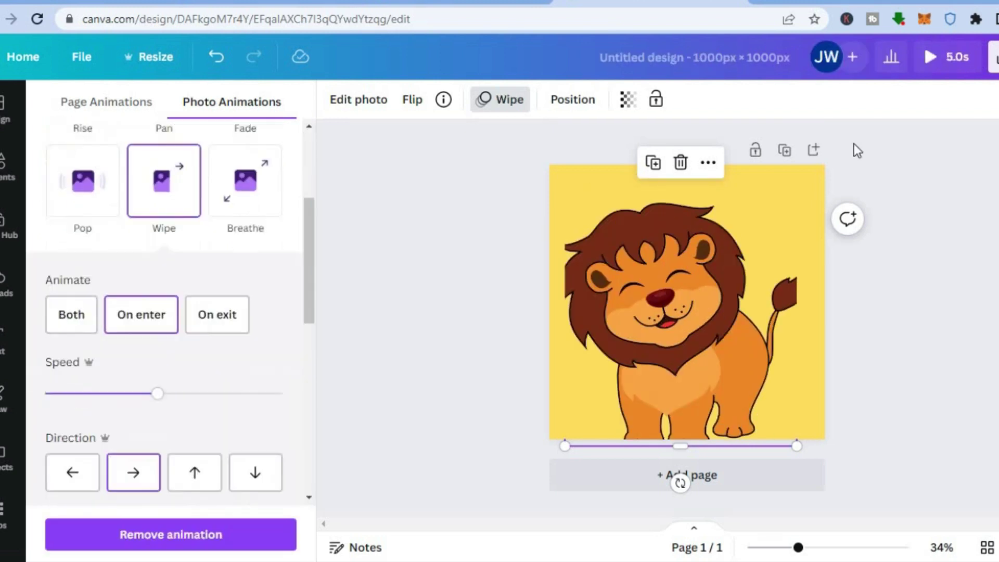
- Download the animated lion design as an MP4 video, Untitled design (1).mp4
left_click(995, 60)
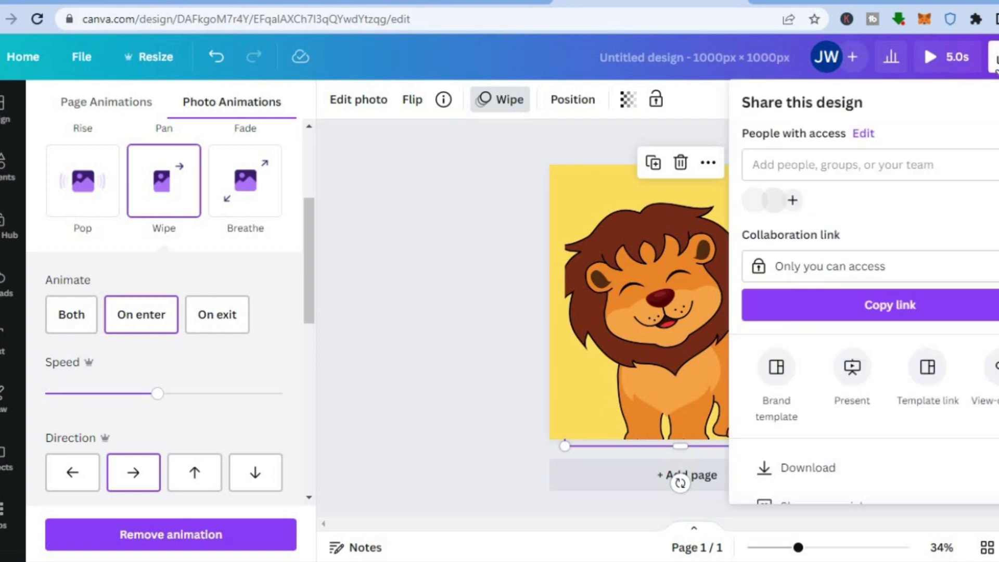
scroll(864, 291, "down", 2)
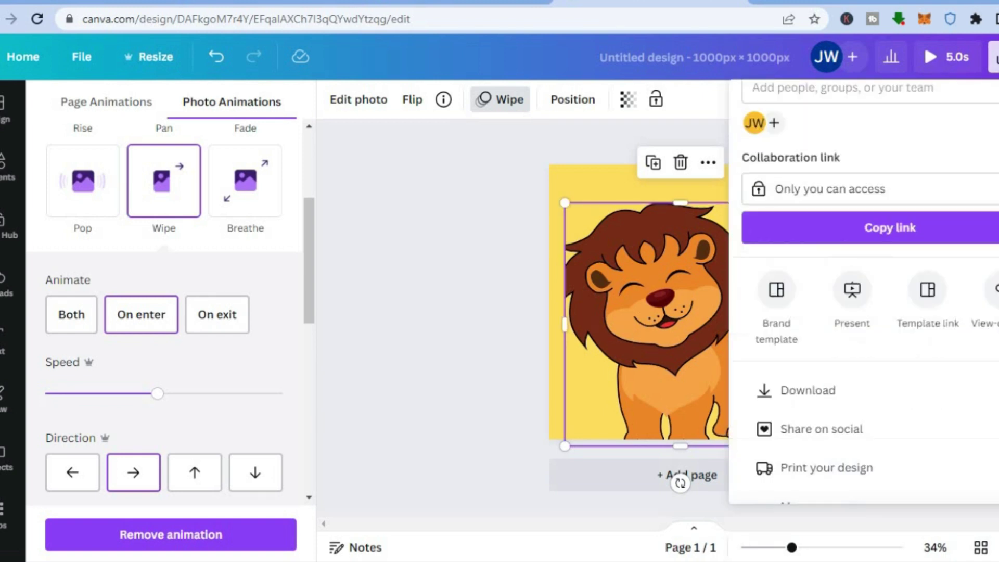
scroll(870, 362, "down", 1)
left_click(841, 366)
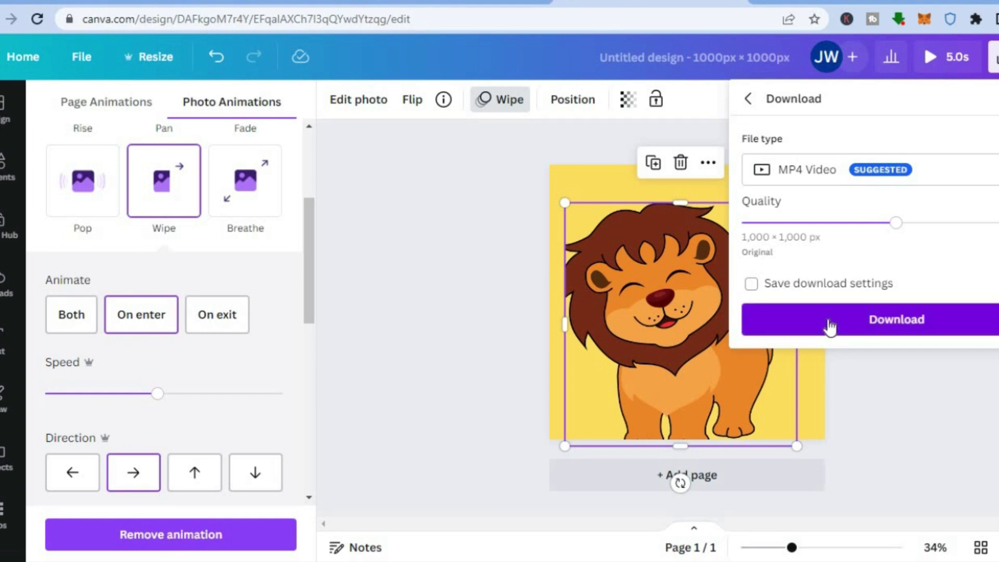
left_click(828, 319)
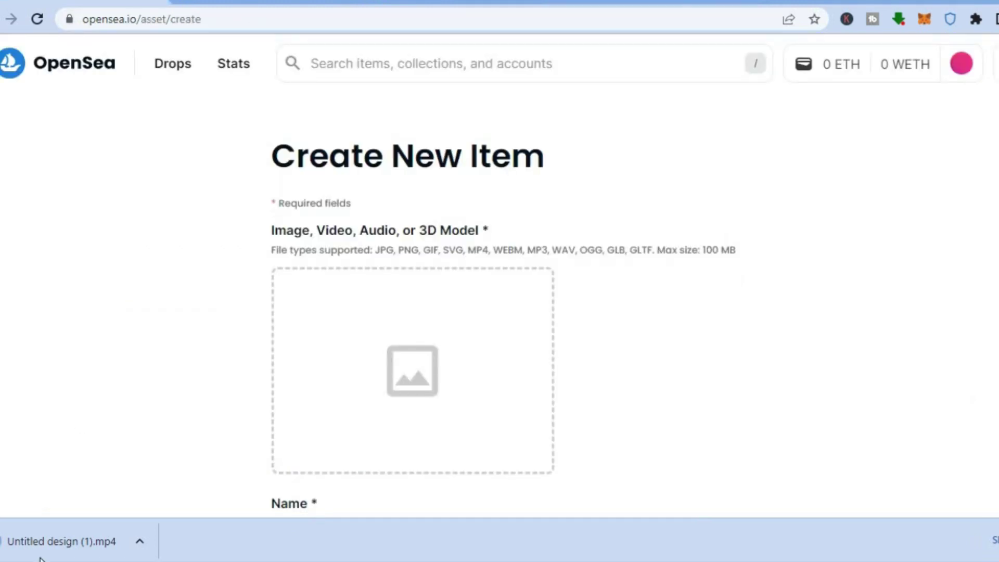
- Upload Untitled design (1).mp4 as the OpenSea item's media, then return to Canva
left_click_drag(41, 559, 353, 358)
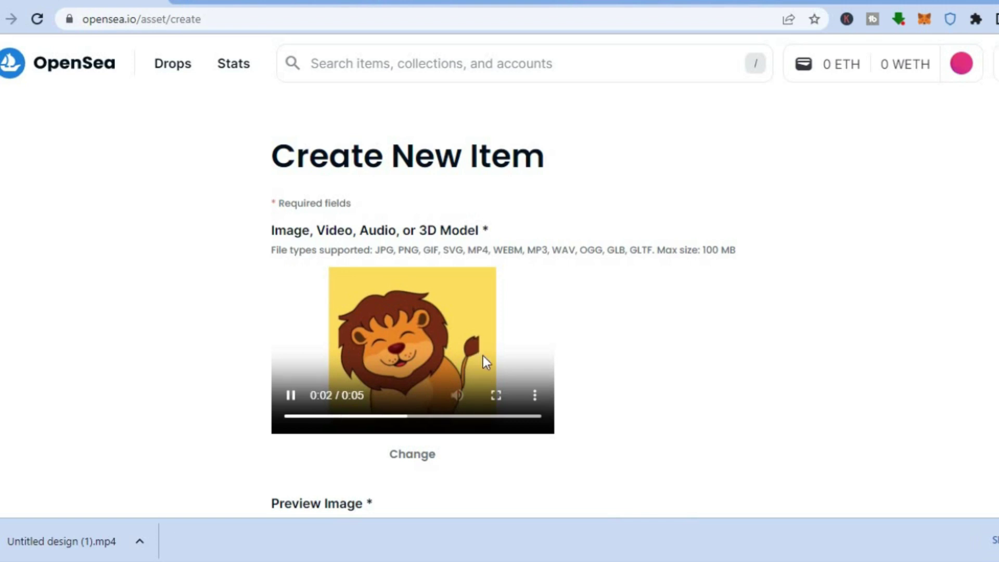
scroll(483, 355, "down", 3)
scroll(392, 307, "down", 3)
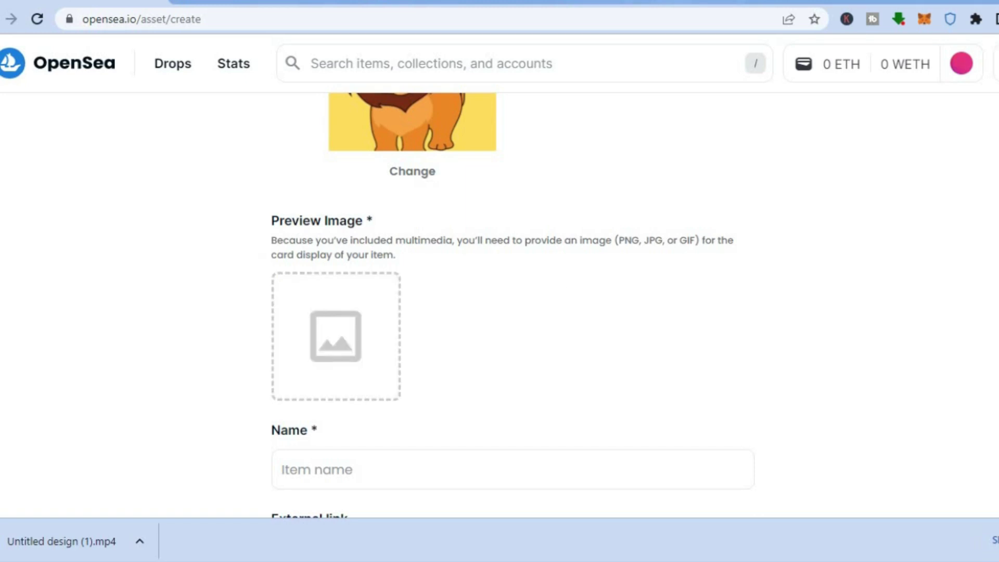
left_click(658, 2)
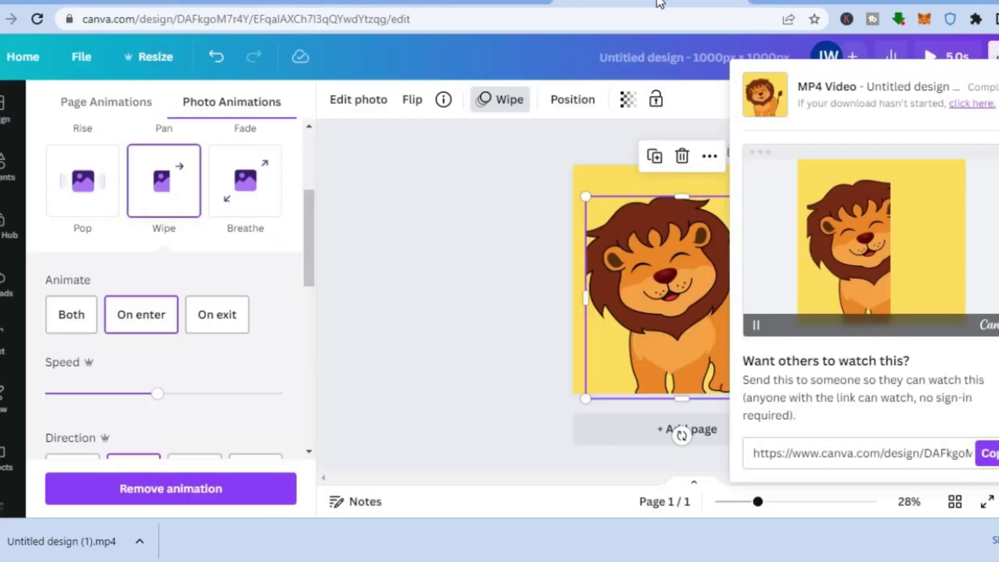
- Download the lion design as a PNG, Untitled design (4).png, and return to OpenSea
left_click(518, 265)
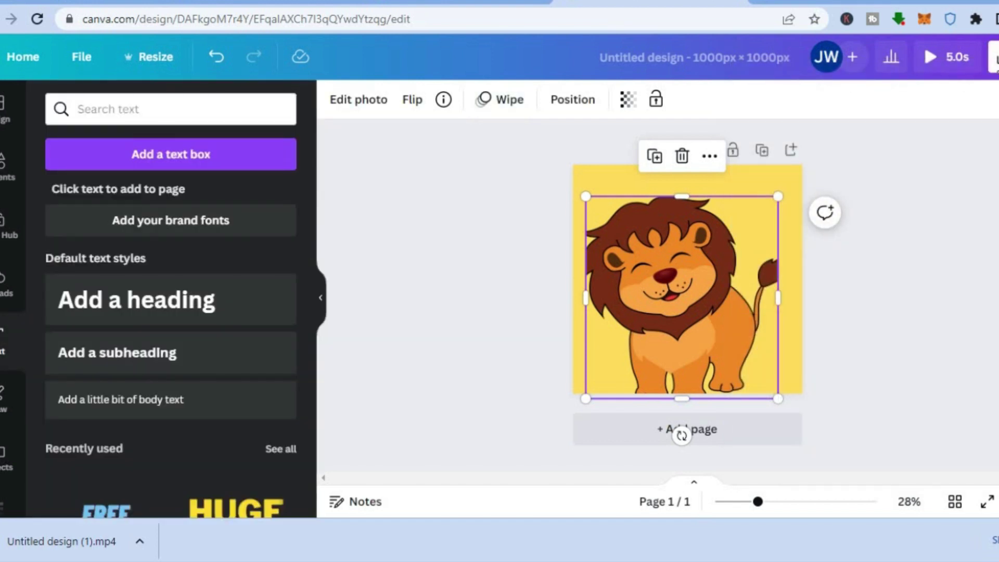
left_click(994, 57)
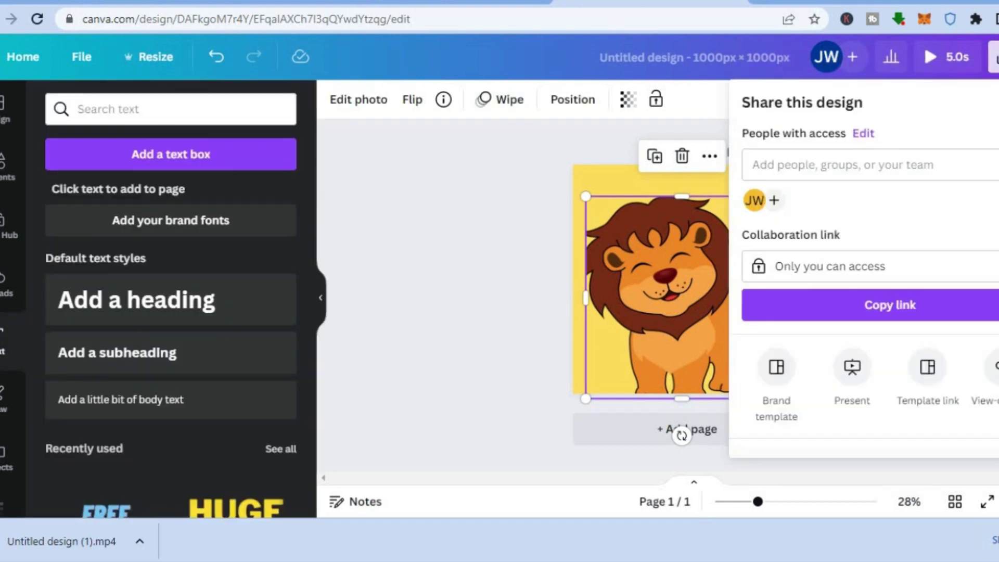
scroll(861, 329, "down", 3)
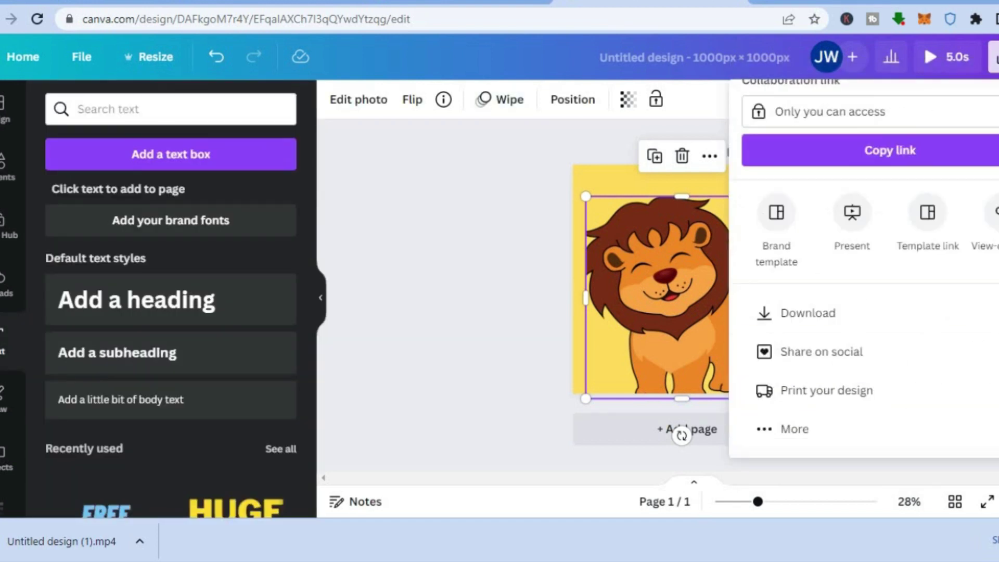
left_click(862, 311)
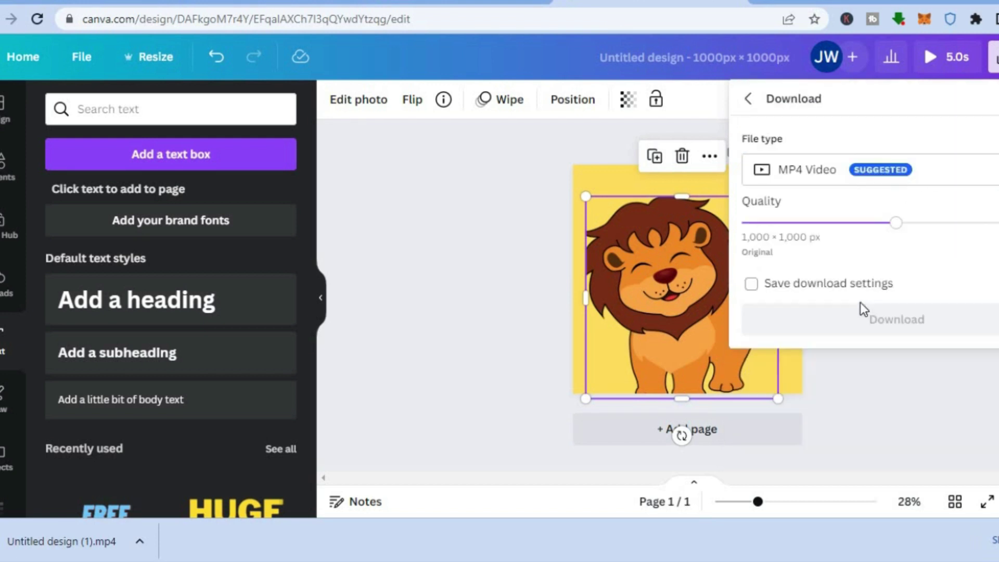
left_click(906, 183)
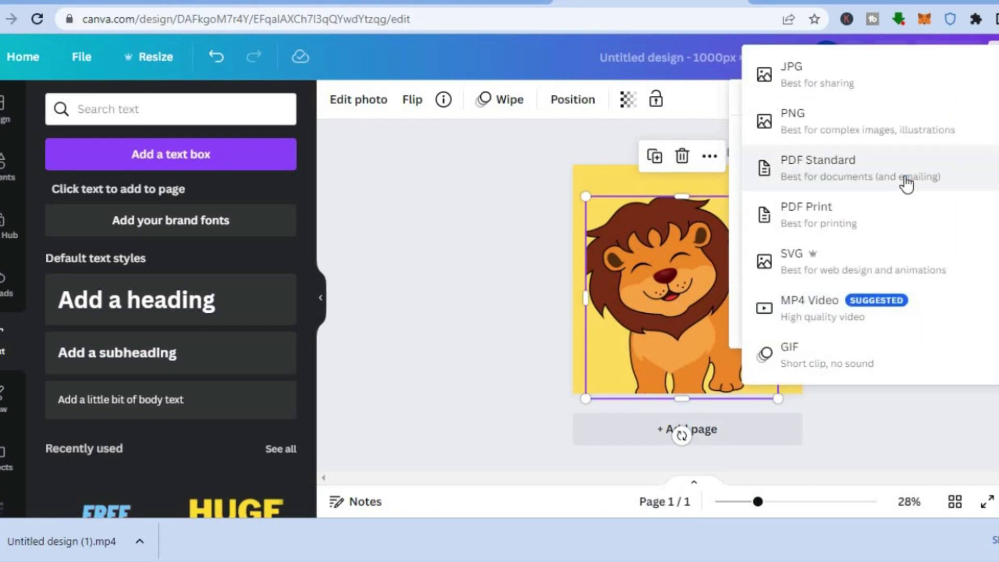
left_click(872, 120)
left_click(828, 430)
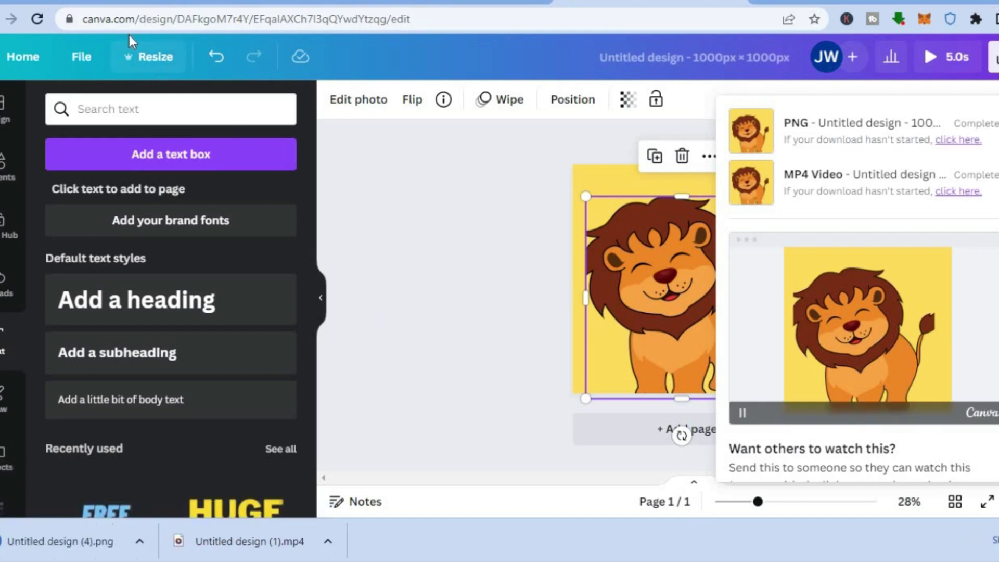
left_click(79, 2)
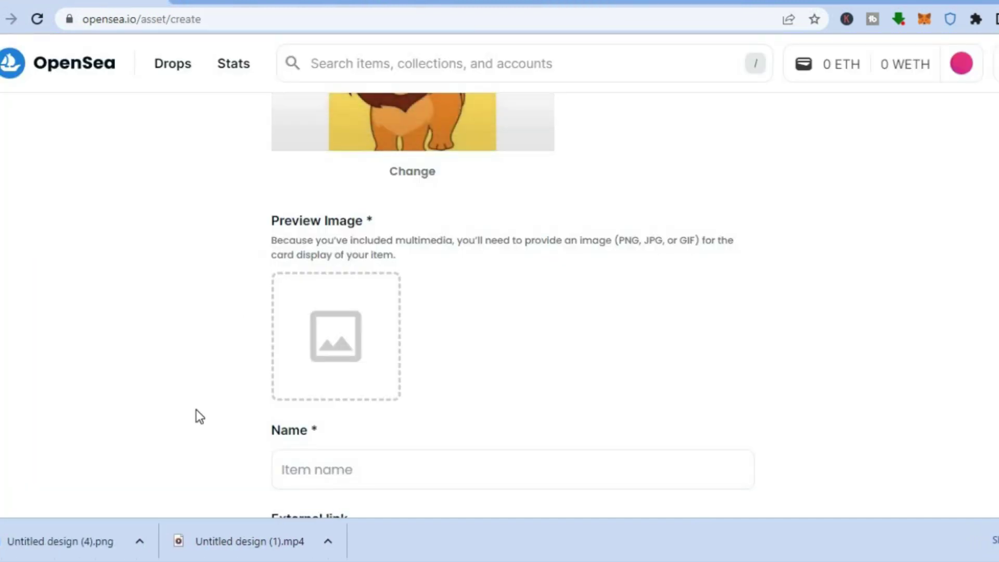
- Set the lion PNG as the preview image and name the item 'lion king 1'
left_click_drag(60, 558, 308, 350)
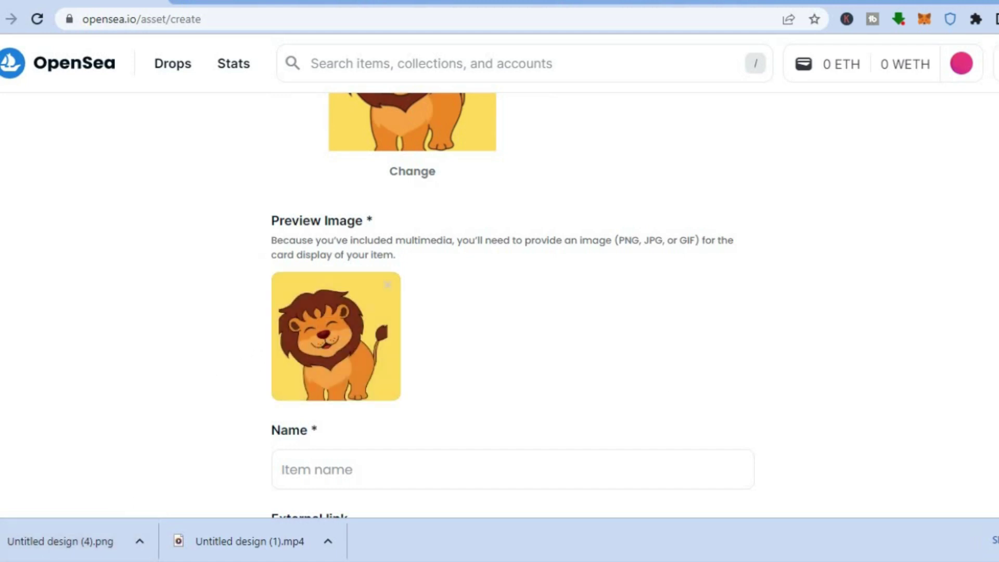
scroll(561, 229, "down", 5)
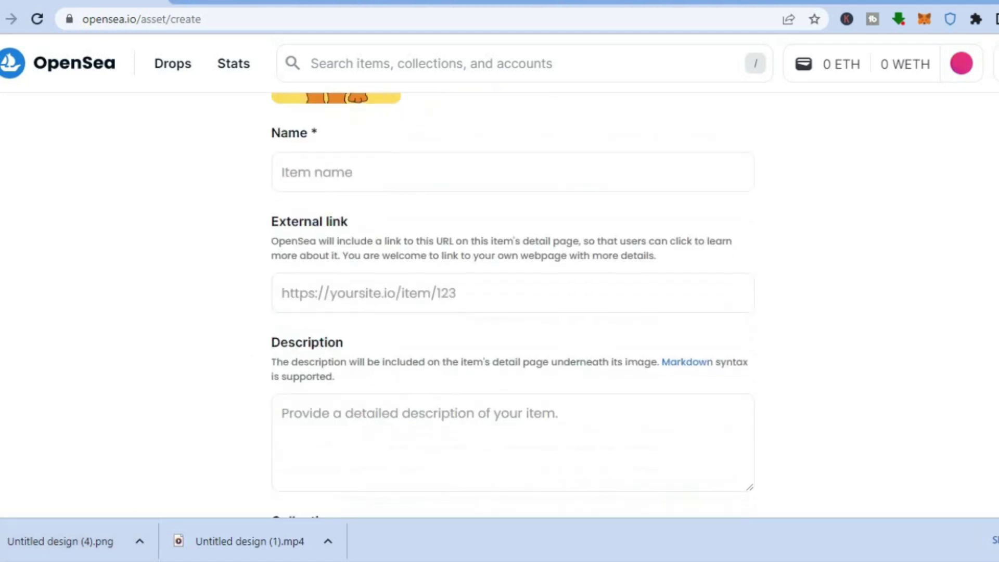
left_click(472, 185)
type("lio")
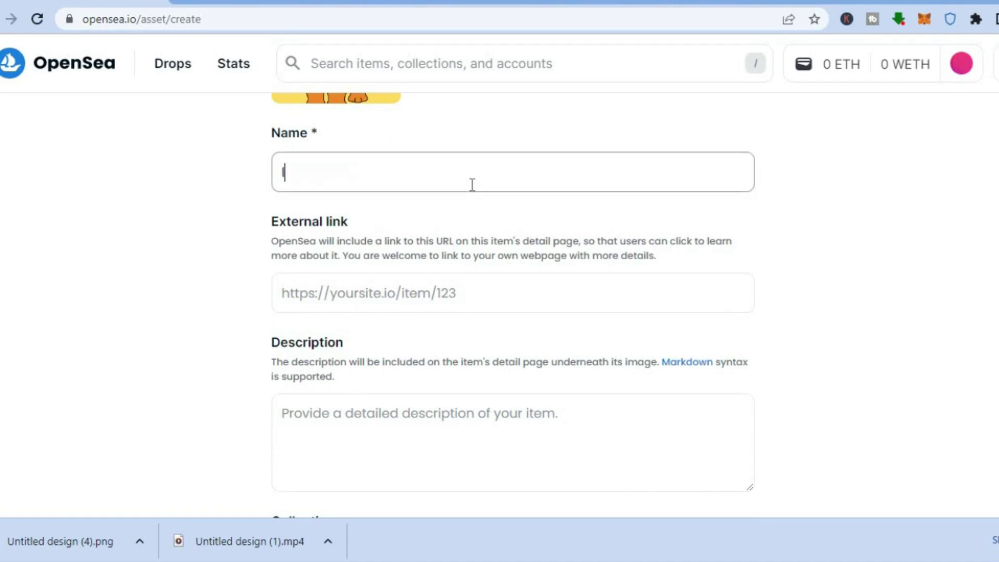
type("n king 1")
- Enter 'test' as the item description
left_click(334, 298)
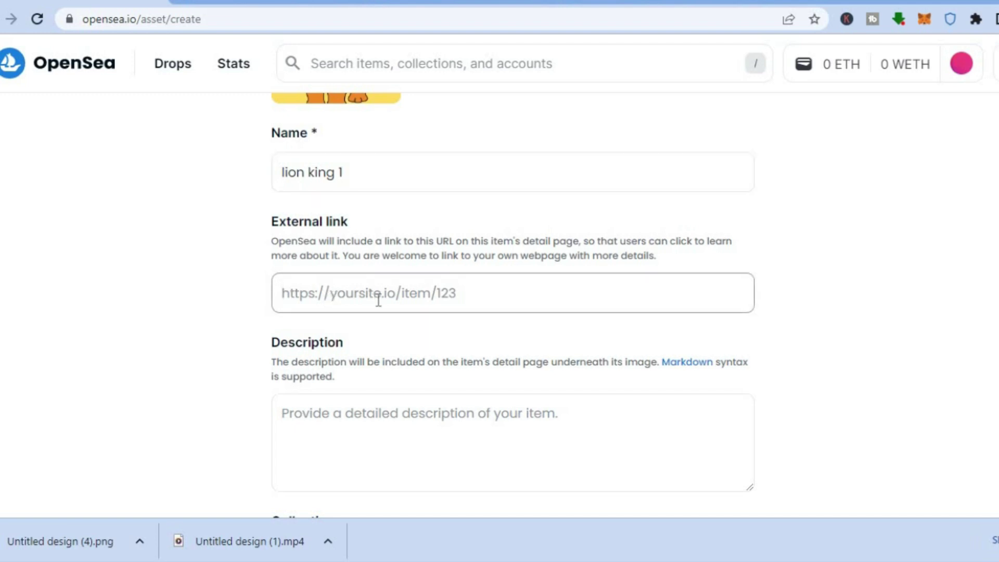
left_click(368, 421)
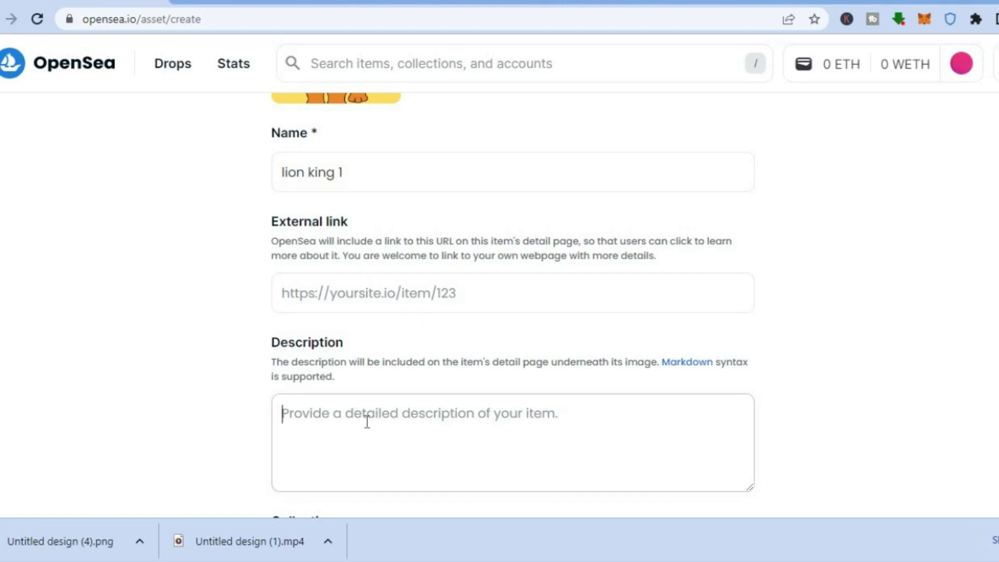
type("test")
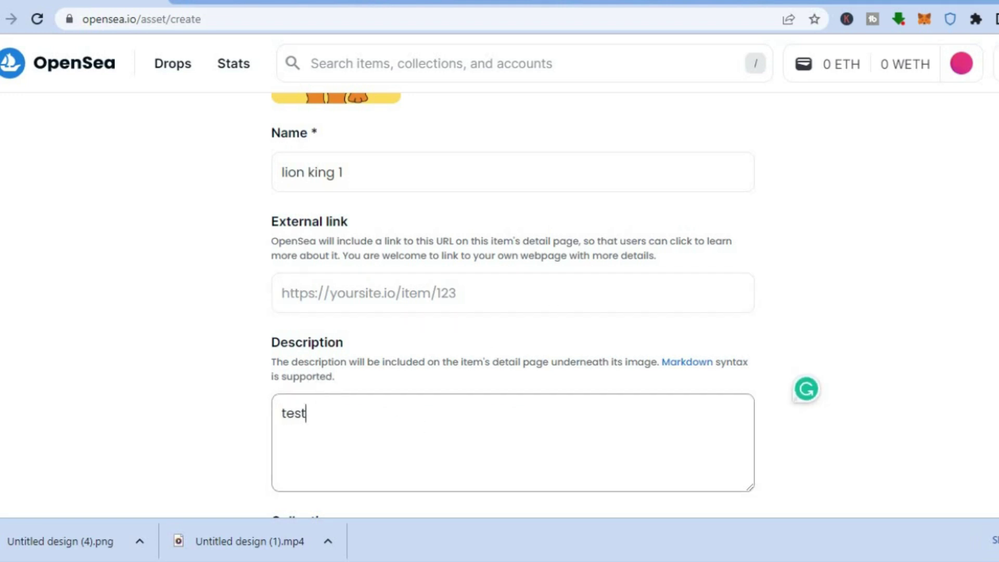
scroll(553, 311, "down", 8)
scroll(611, 306, "up", 1)
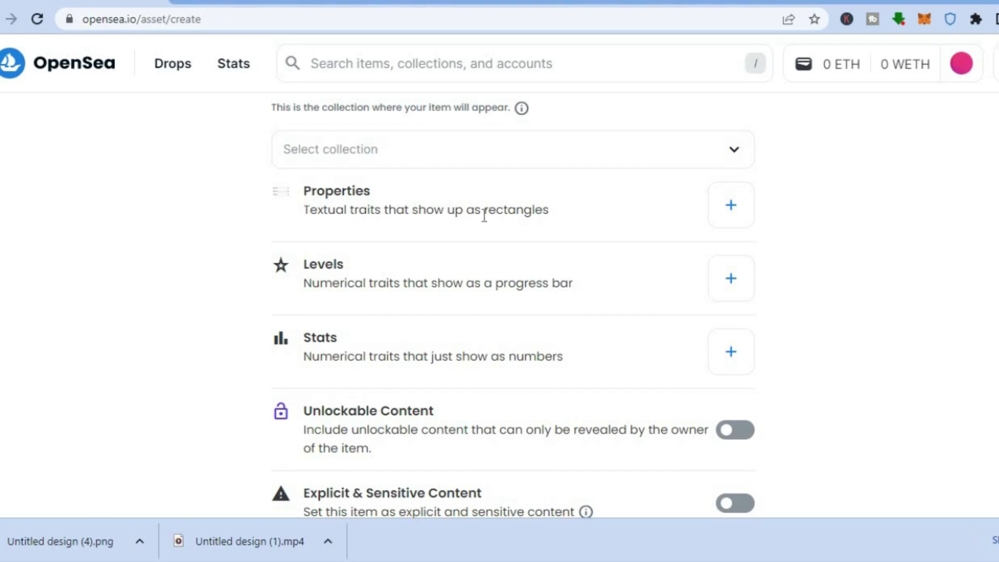
- Add and save a property with type 'lion' and name 'male'
left_click(729, 214)
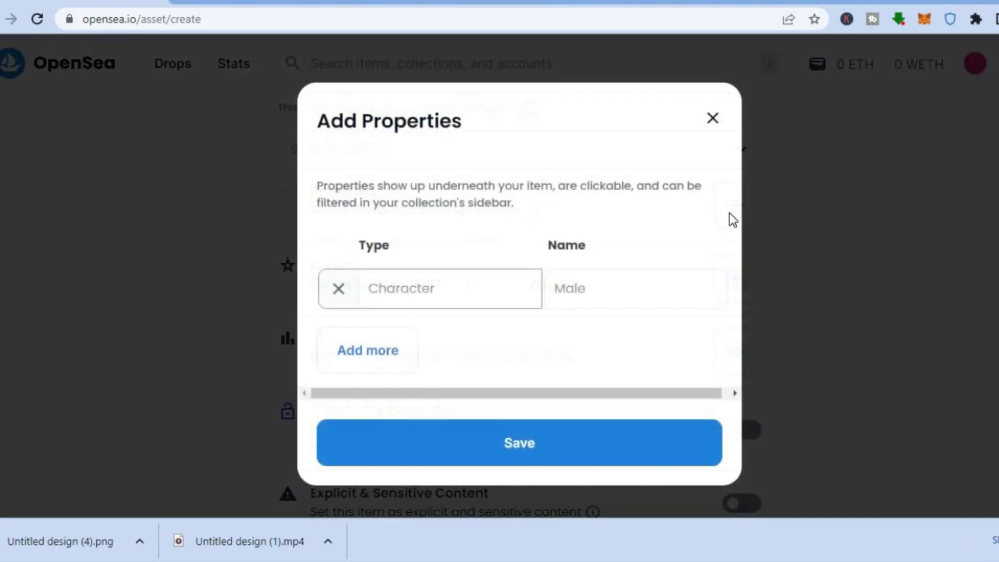
left_click(425, 276)
type("lion")
left_click(570, 288)
type("male")
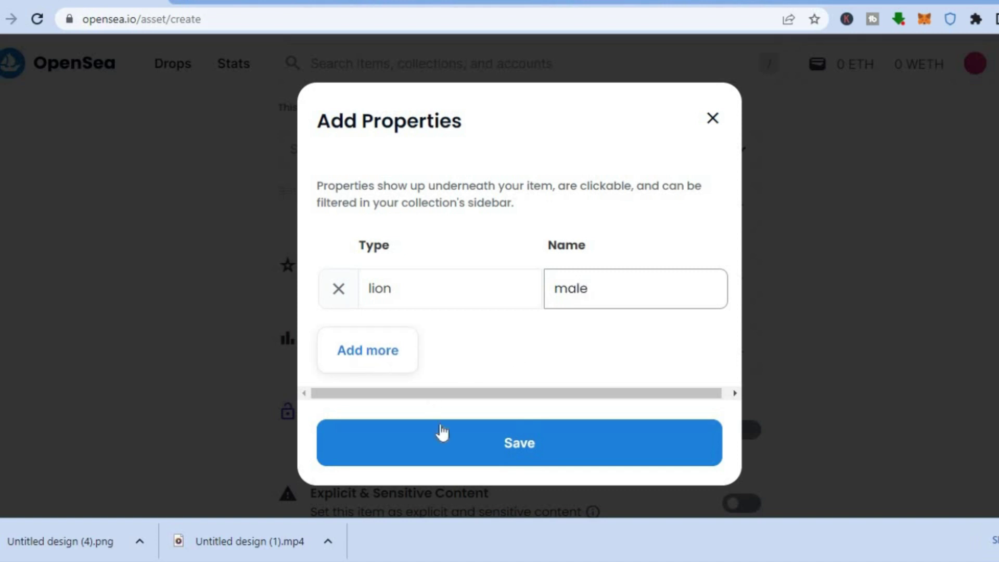
left_click(443, 442)
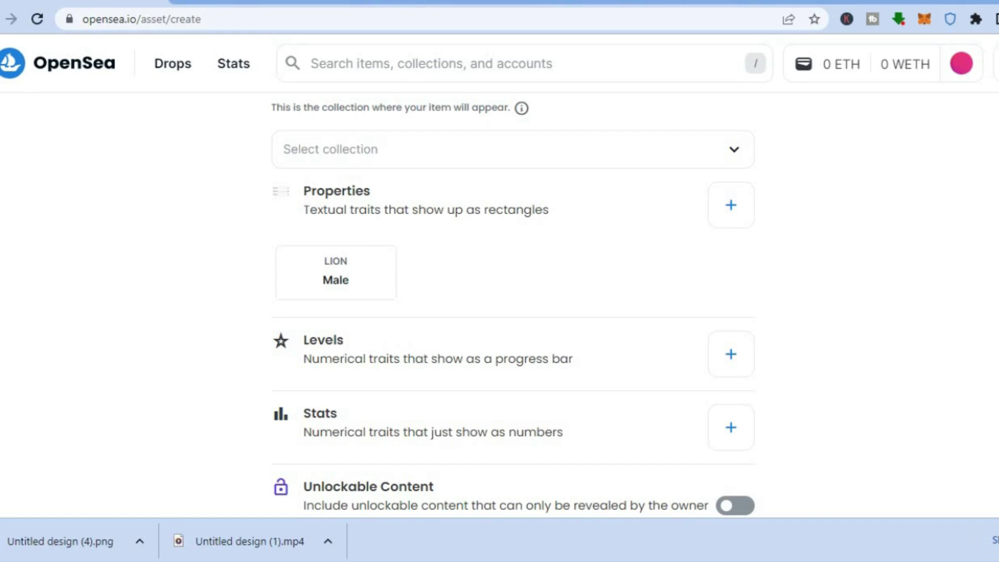
- Confirm a supply of 1 on Ethereum and submit the item for creation
scroll(512, 302, "down", 3)
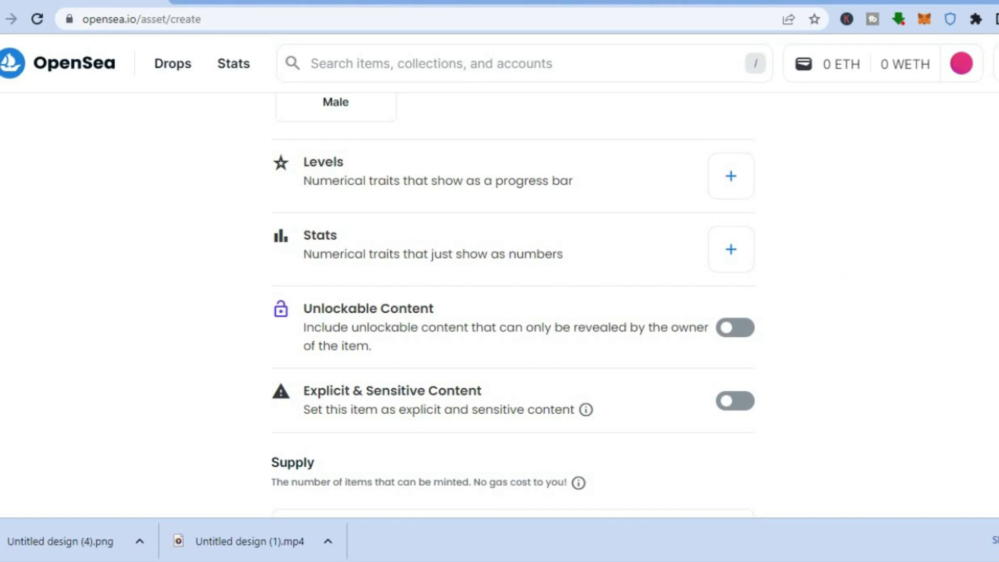
scroll(513, 305, "down", 1)
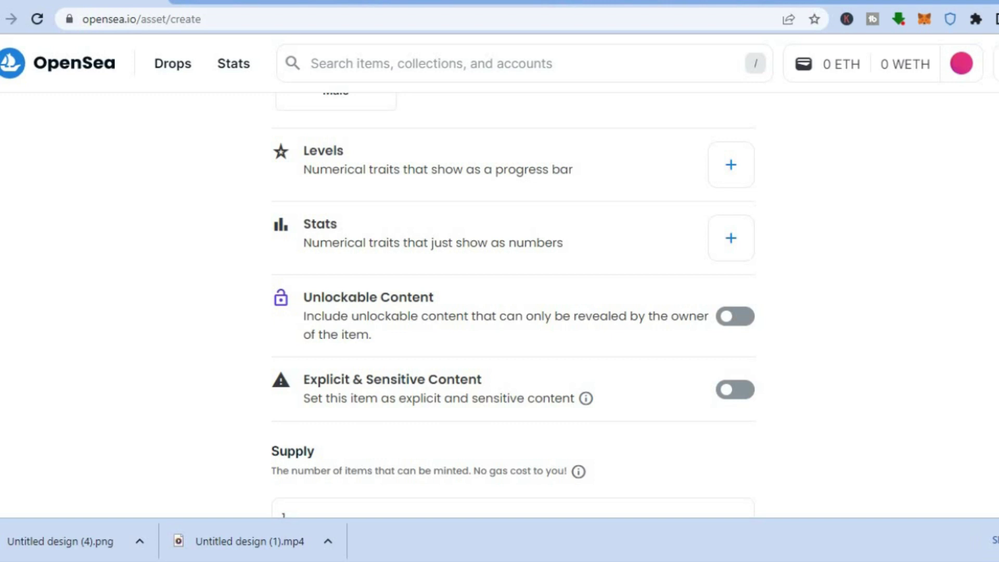
scroll(513, 302, "down", 6)
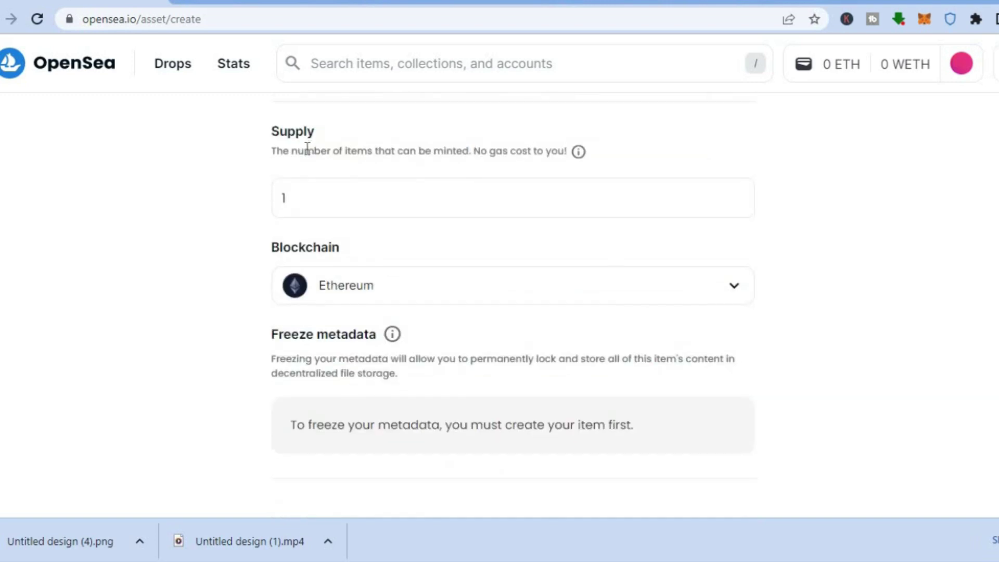
left_click(313, 199)
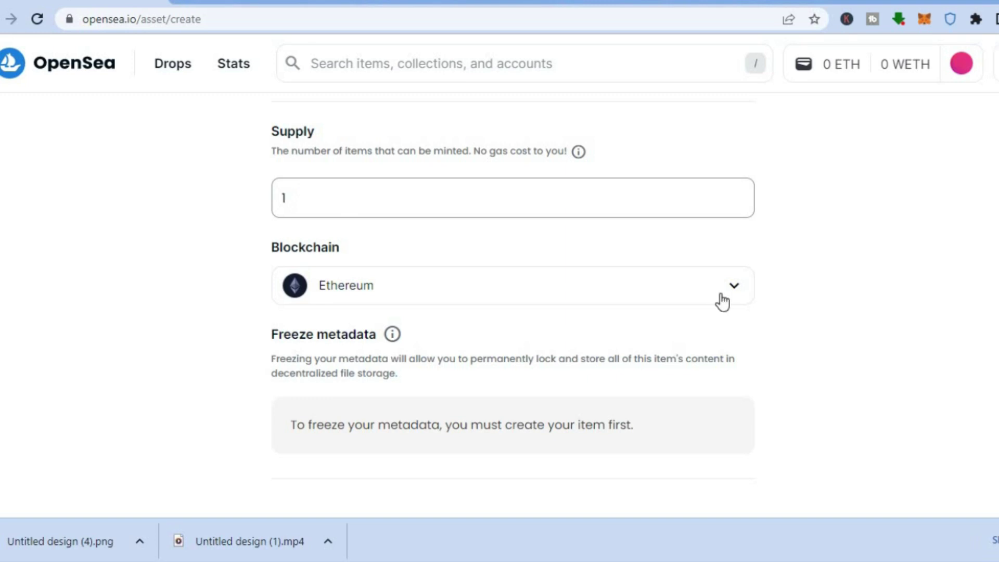
left_click(993, 266)
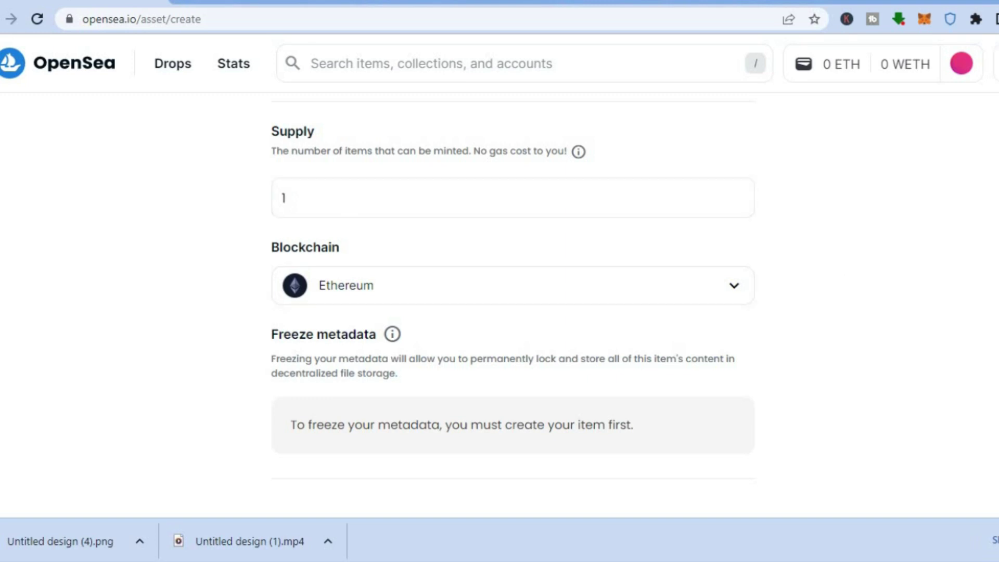
scroll(451, 473, "down", 2)
left_click(323, 457)
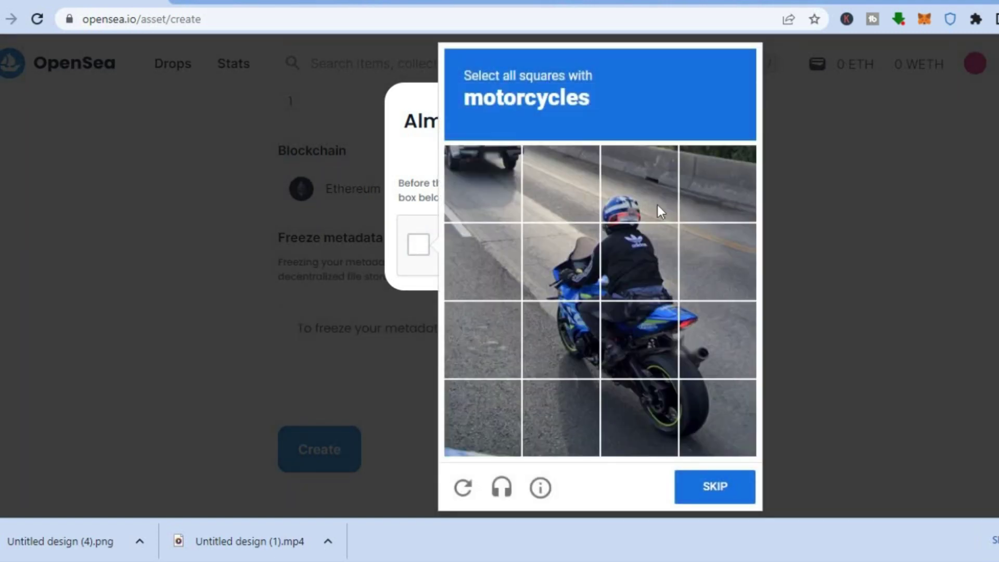
- Pick all six motorcycle squares, verify, and close the Almost done dialog
left_click(667, 346)
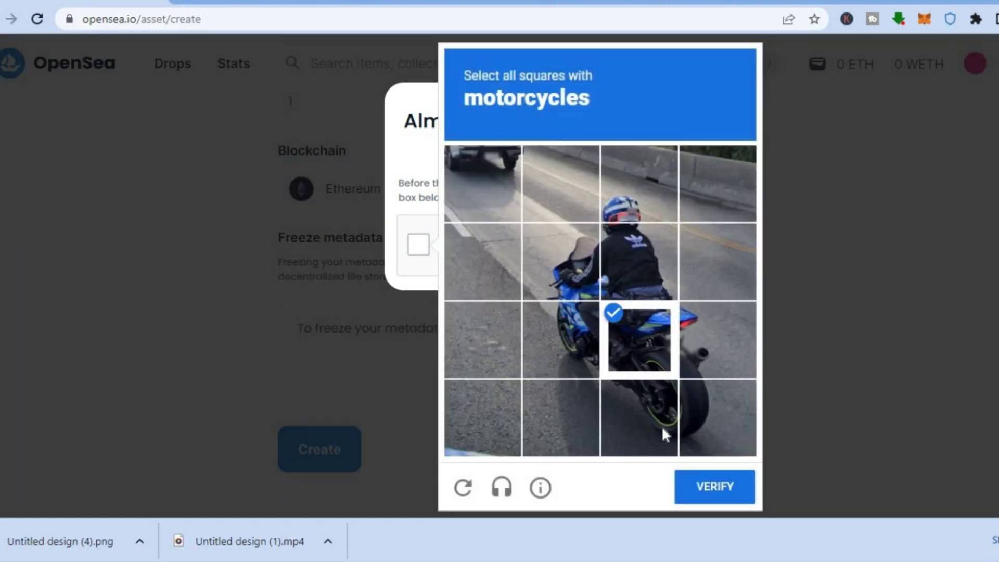
left_click(661, 426)
left_click(721, 414)
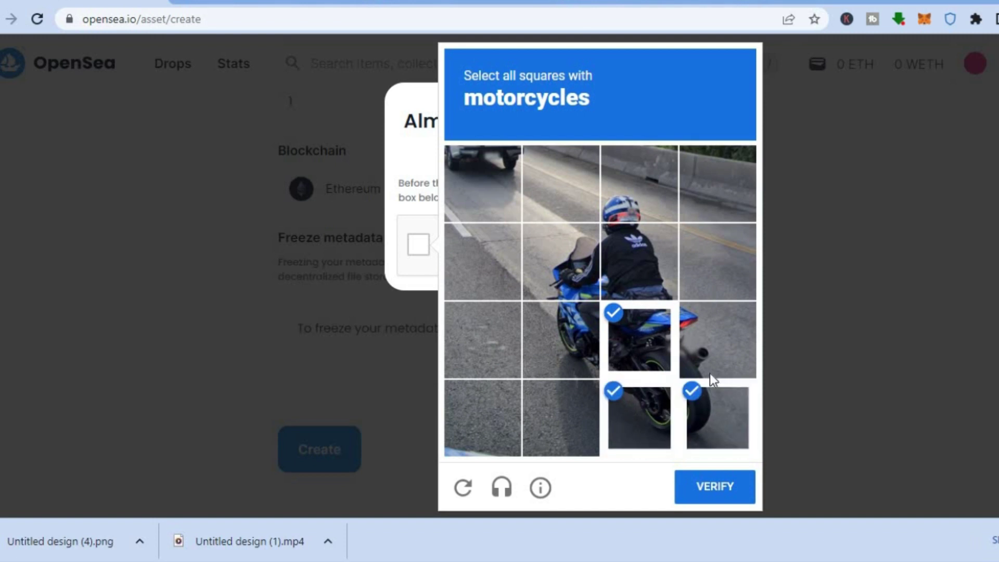
left_click(707, 363)
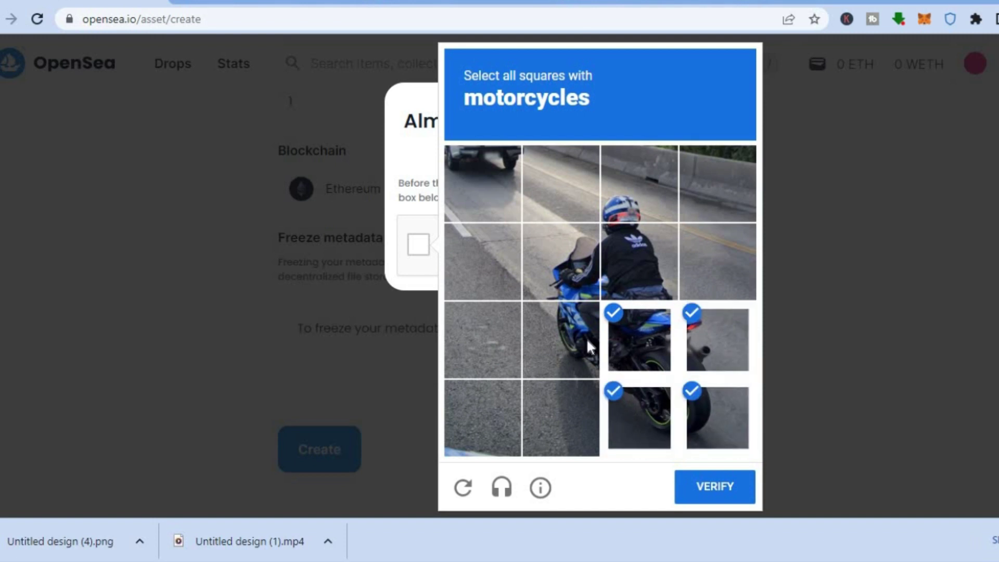
left_click(586, 339)
left_click(573, 276)
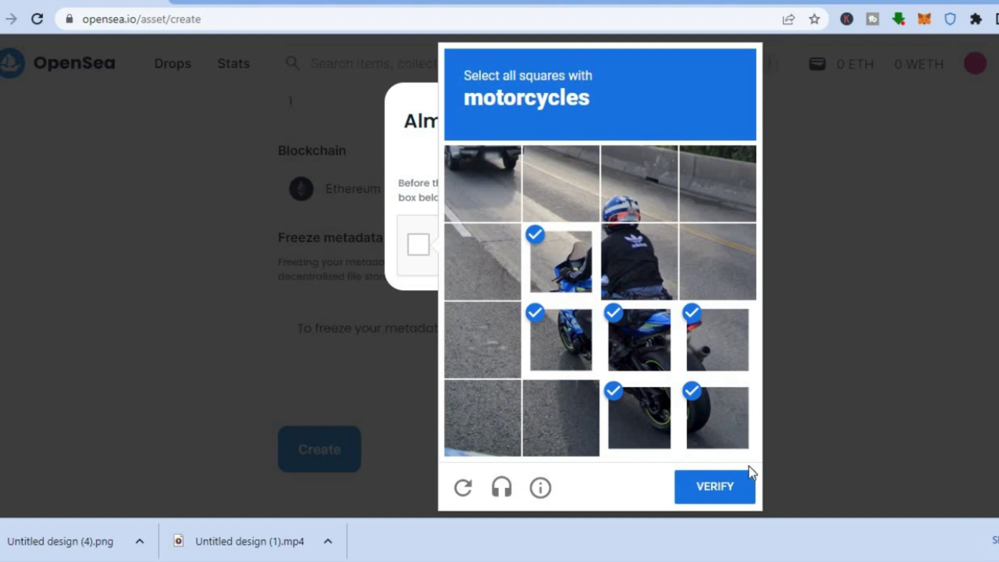
left_click(718, 493)
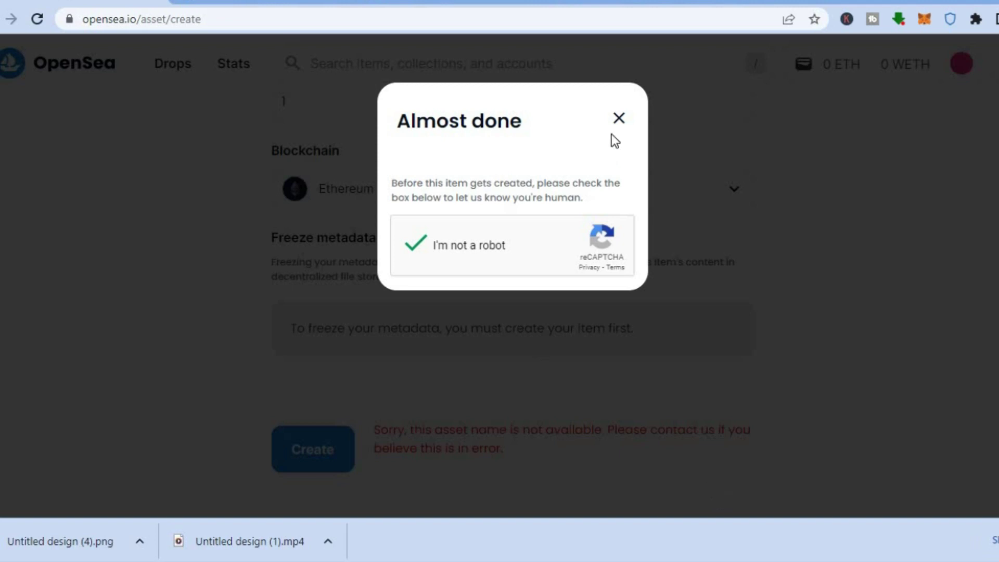
left_click(619, 118)
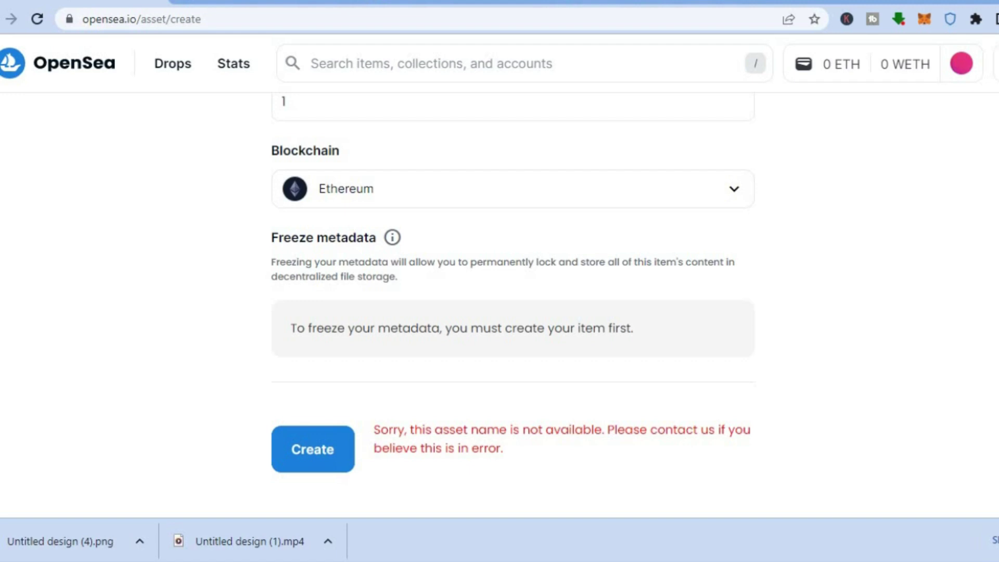
scroll(513, 301, "up", 15)
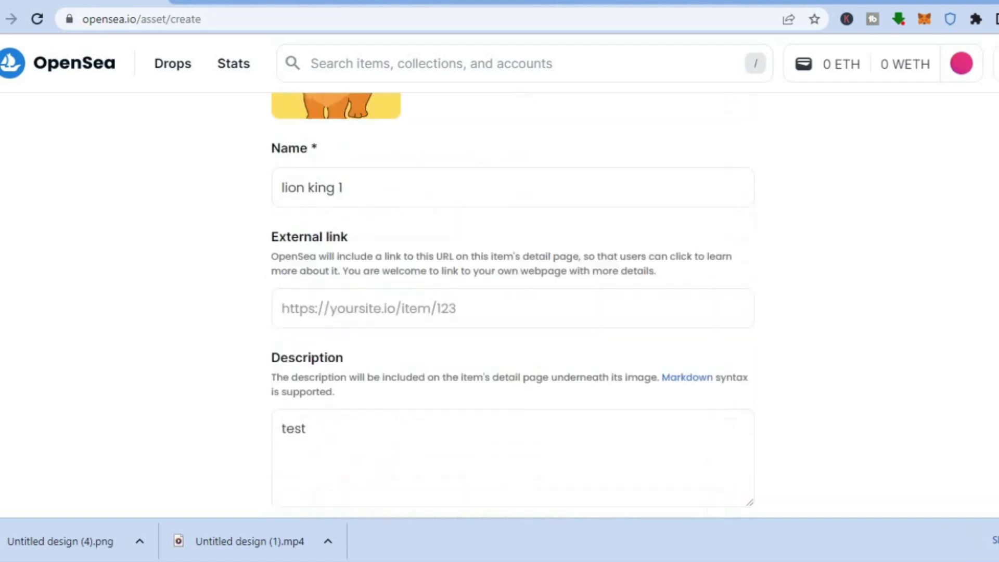
- Close the 'You created the sunshine!' dialog and review the item's asset page
scroll(513, 302, "up", 2)
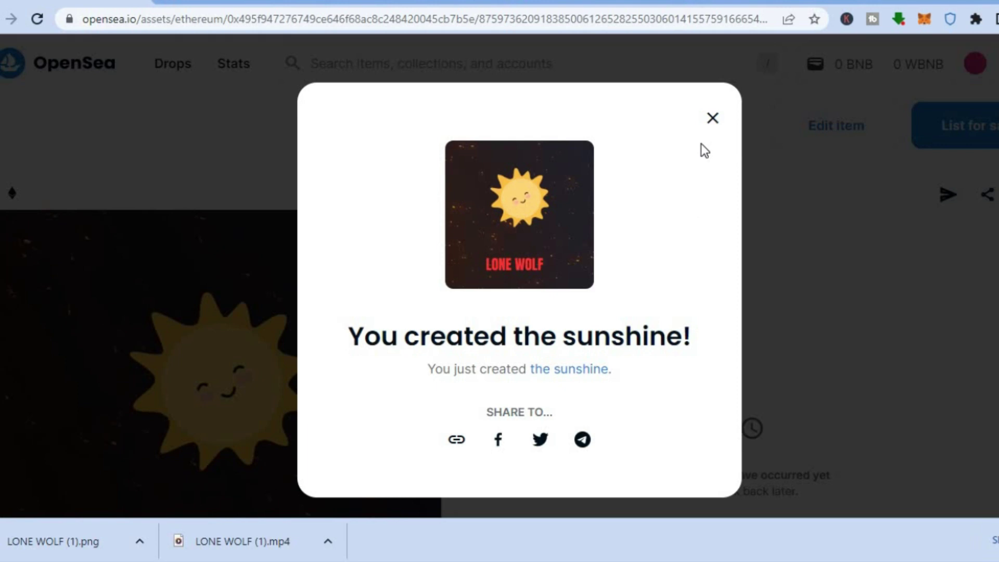
left_click(713, 119)
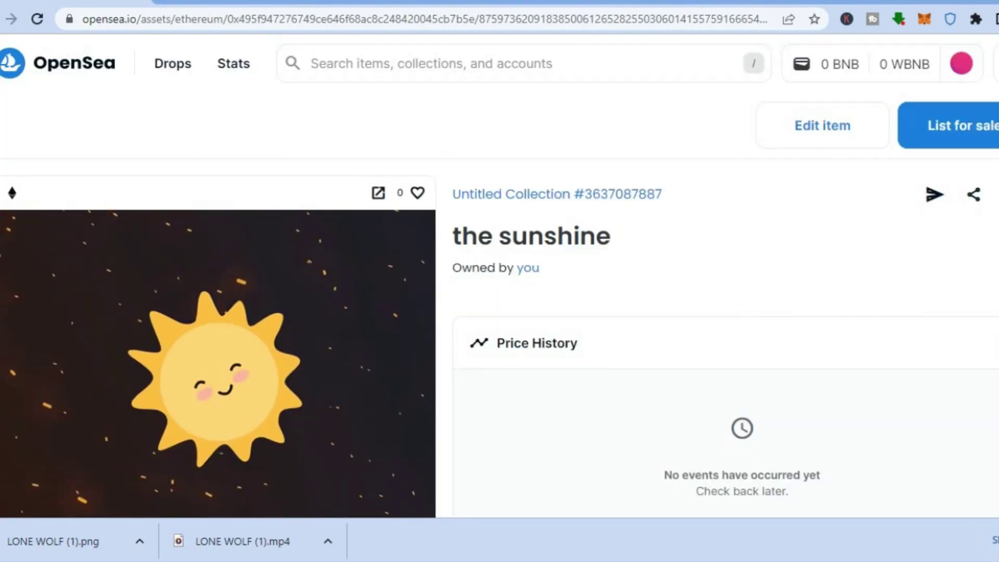
scroll(500, 339, "down", 10)
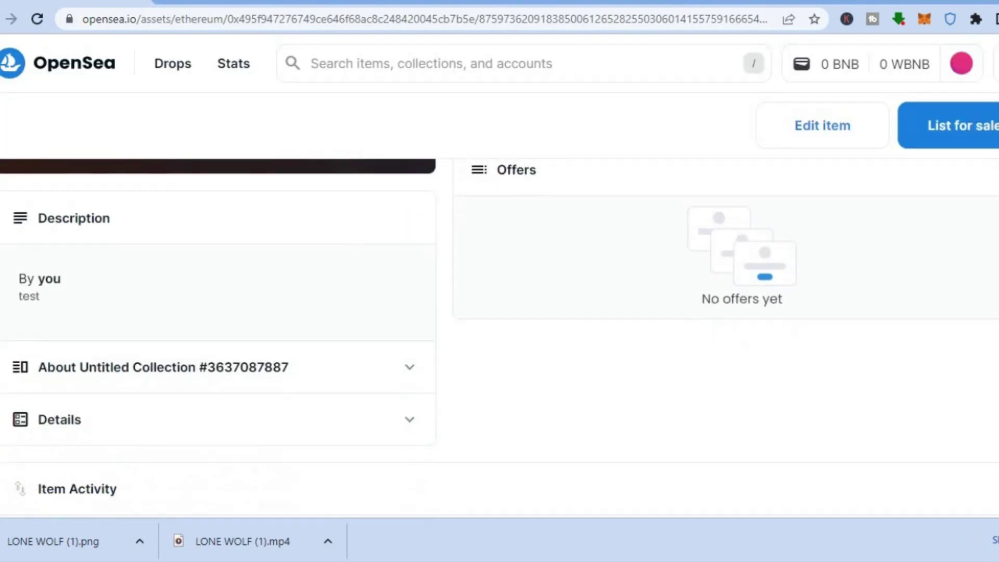
scroll(949, 372, "up", 8)
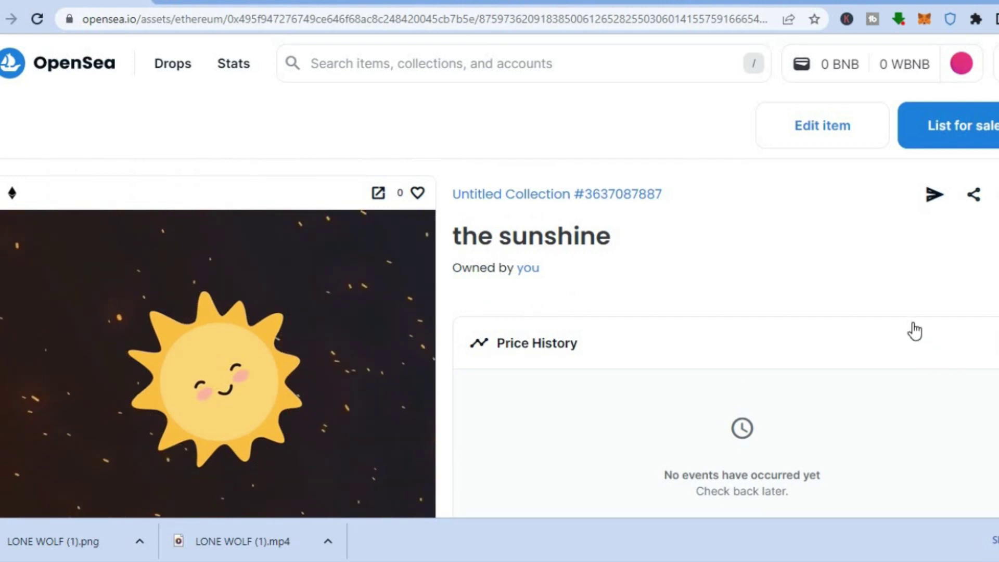
- List the sunshine at a fixed price of 0.0555 ETH for 1 month
left_click(941, 139)
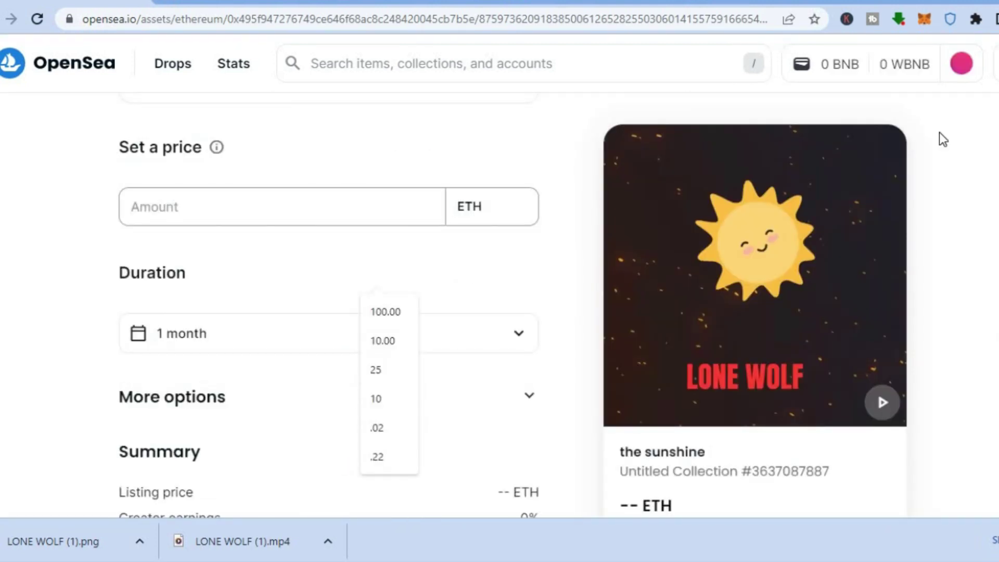
left_click(198, 208)
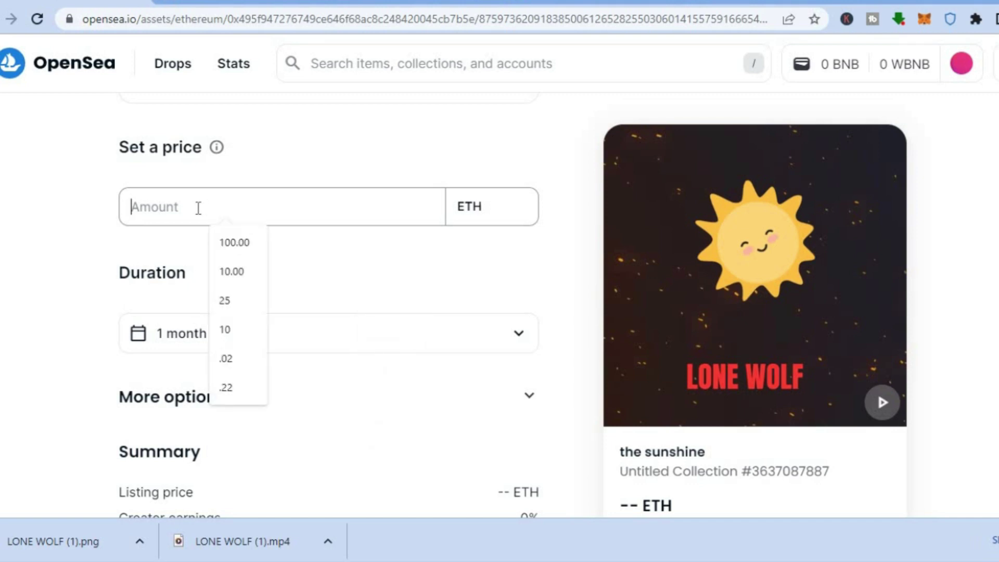
type(".")
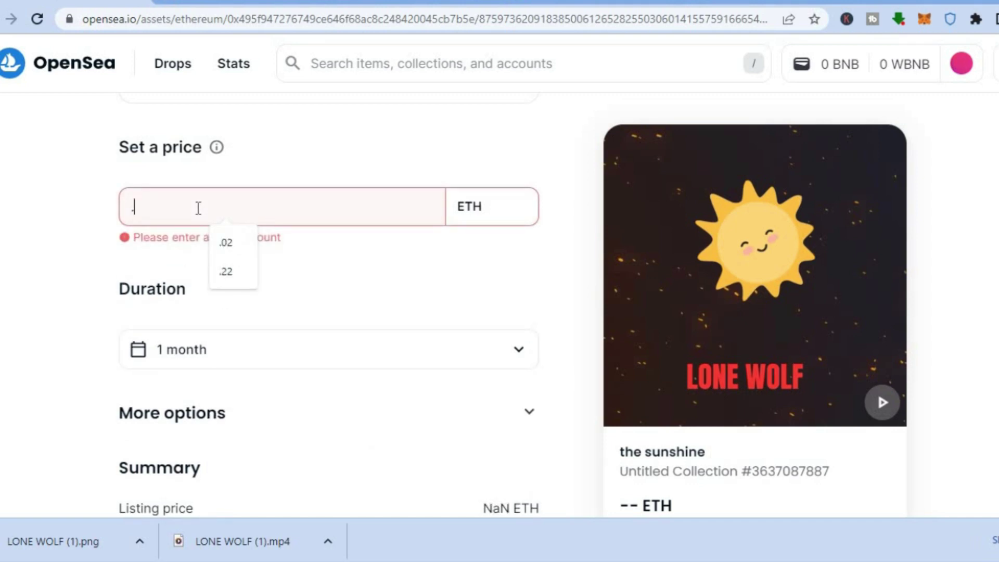
type("0555")
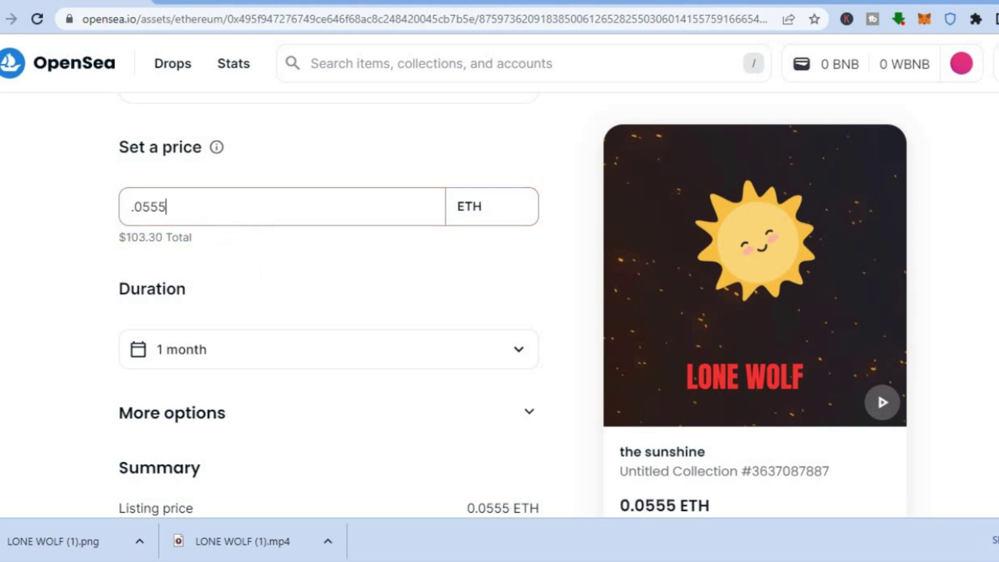
scroll(328, 302, "down", 1)
scroll(328, 302, "up", 2)
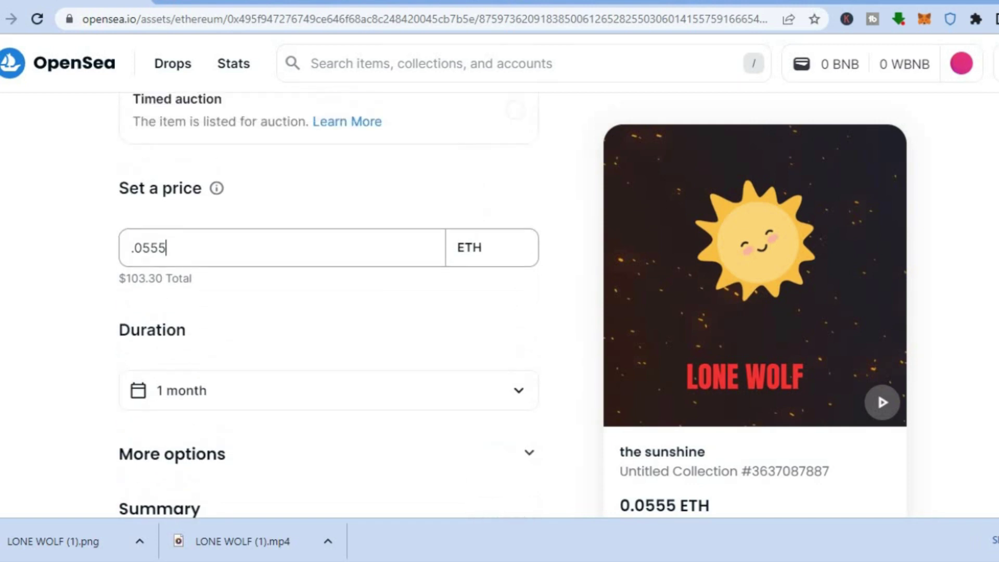
scroll(328, 302, "up", 1)
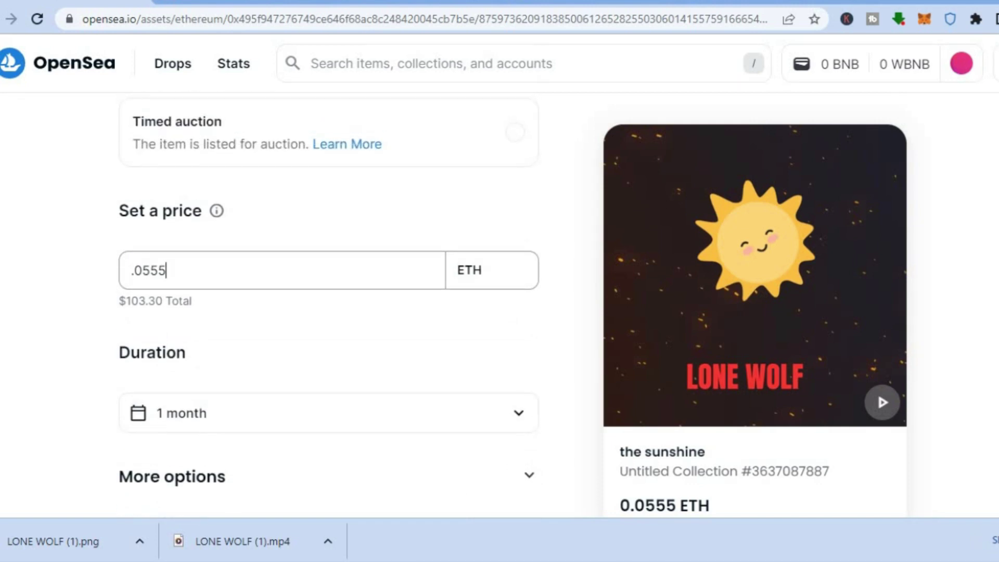
scroll(512, 286, "up", 4)
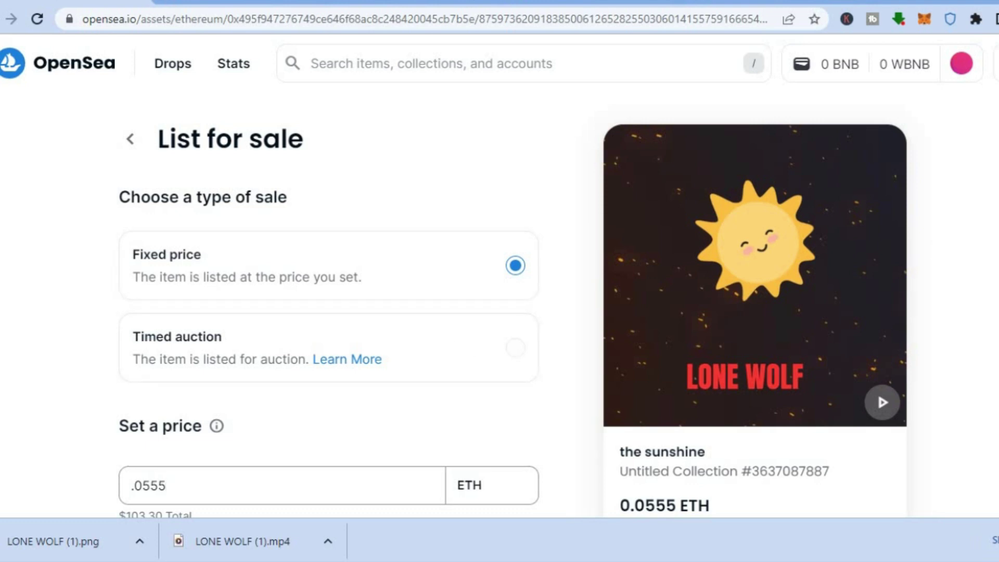
scroll(976, 247, "down", 2)
scroll(333, 312, "up", 2)
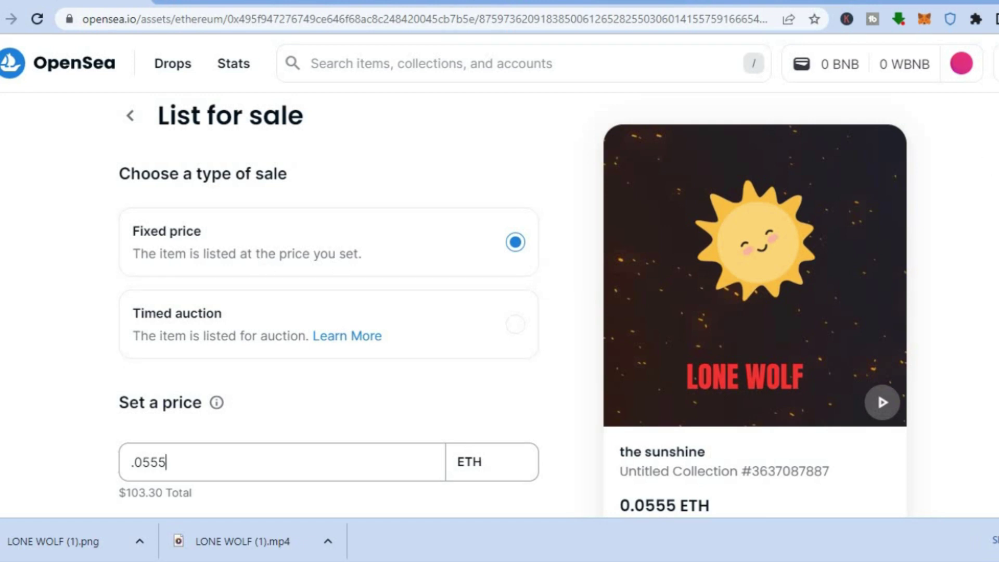
scroll(329, 302, "down", 4)
scroll(329, 302, "down", 5)
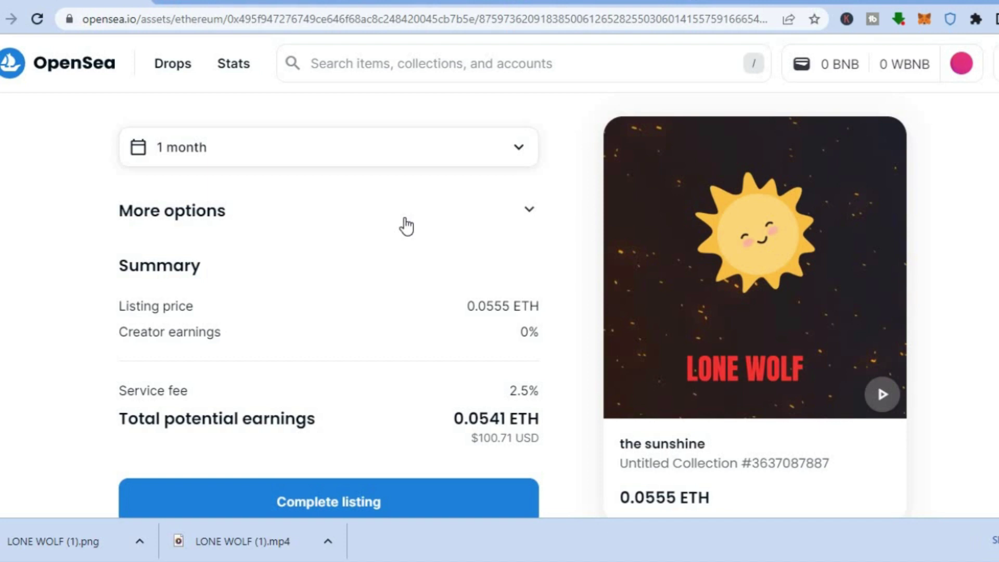
left_click(436, 220)
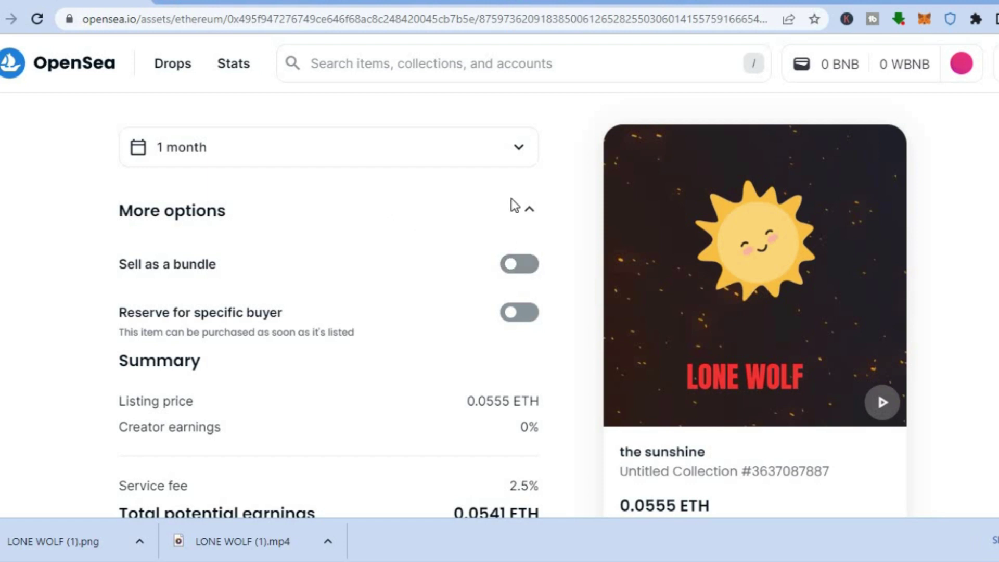
left_click(522, 214)
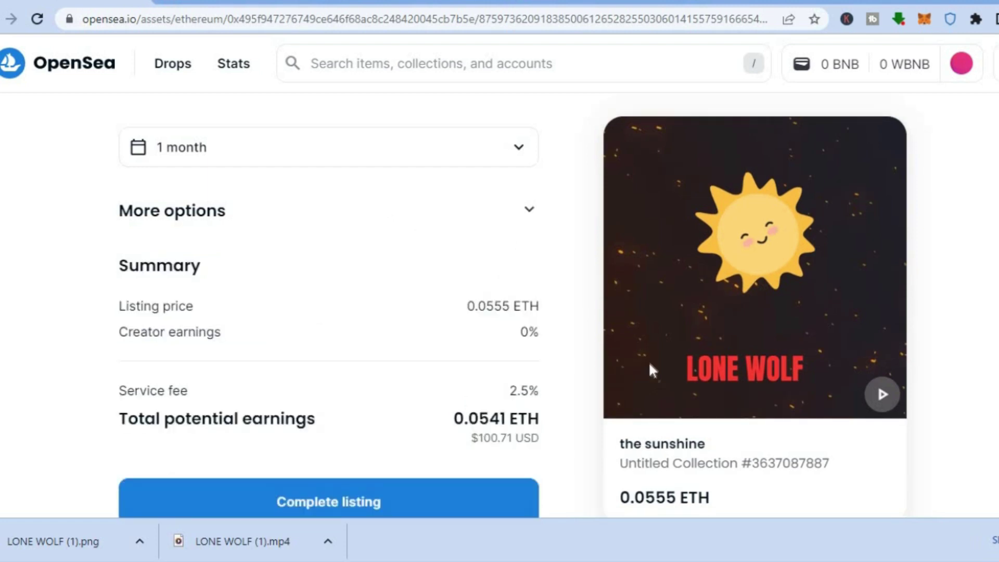
- Complete the 0.0555 ETH listing and switch the wallet to the Ethereum network
left_click(403, 508)
scroll(513, 305, "down", 1)
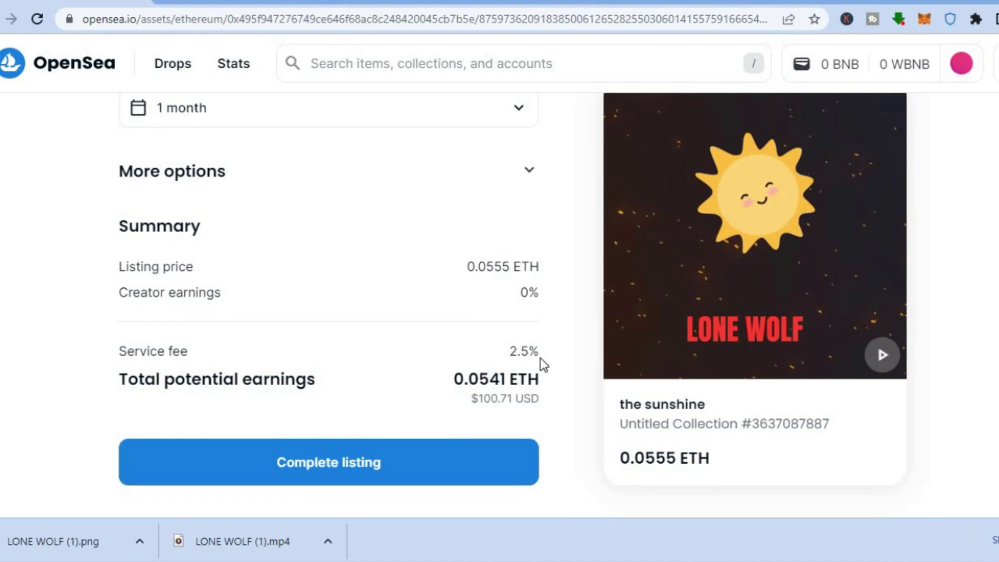
left_click(459, 466)
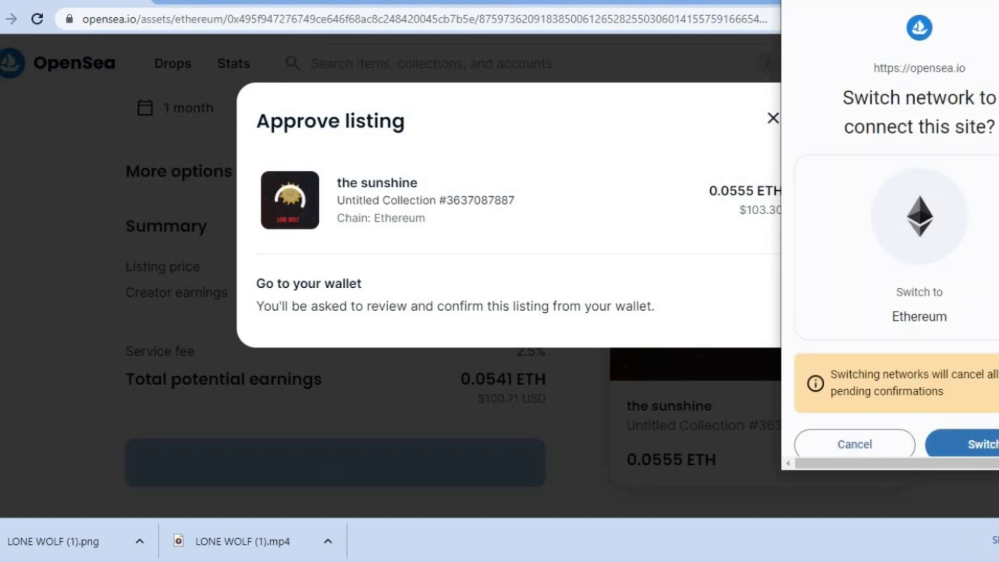
scroll(968, 442, "down", 1)
left_click(974, 427)
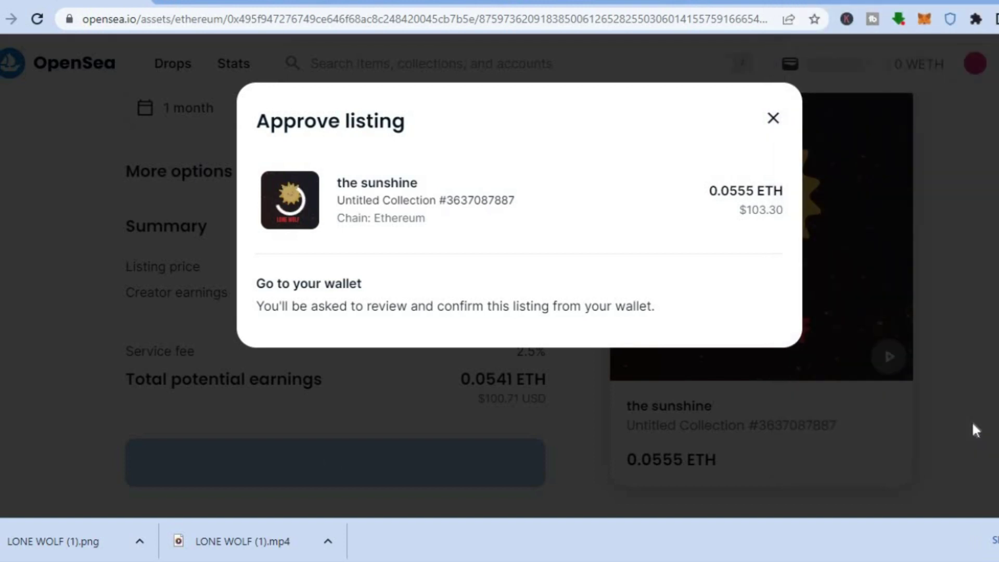